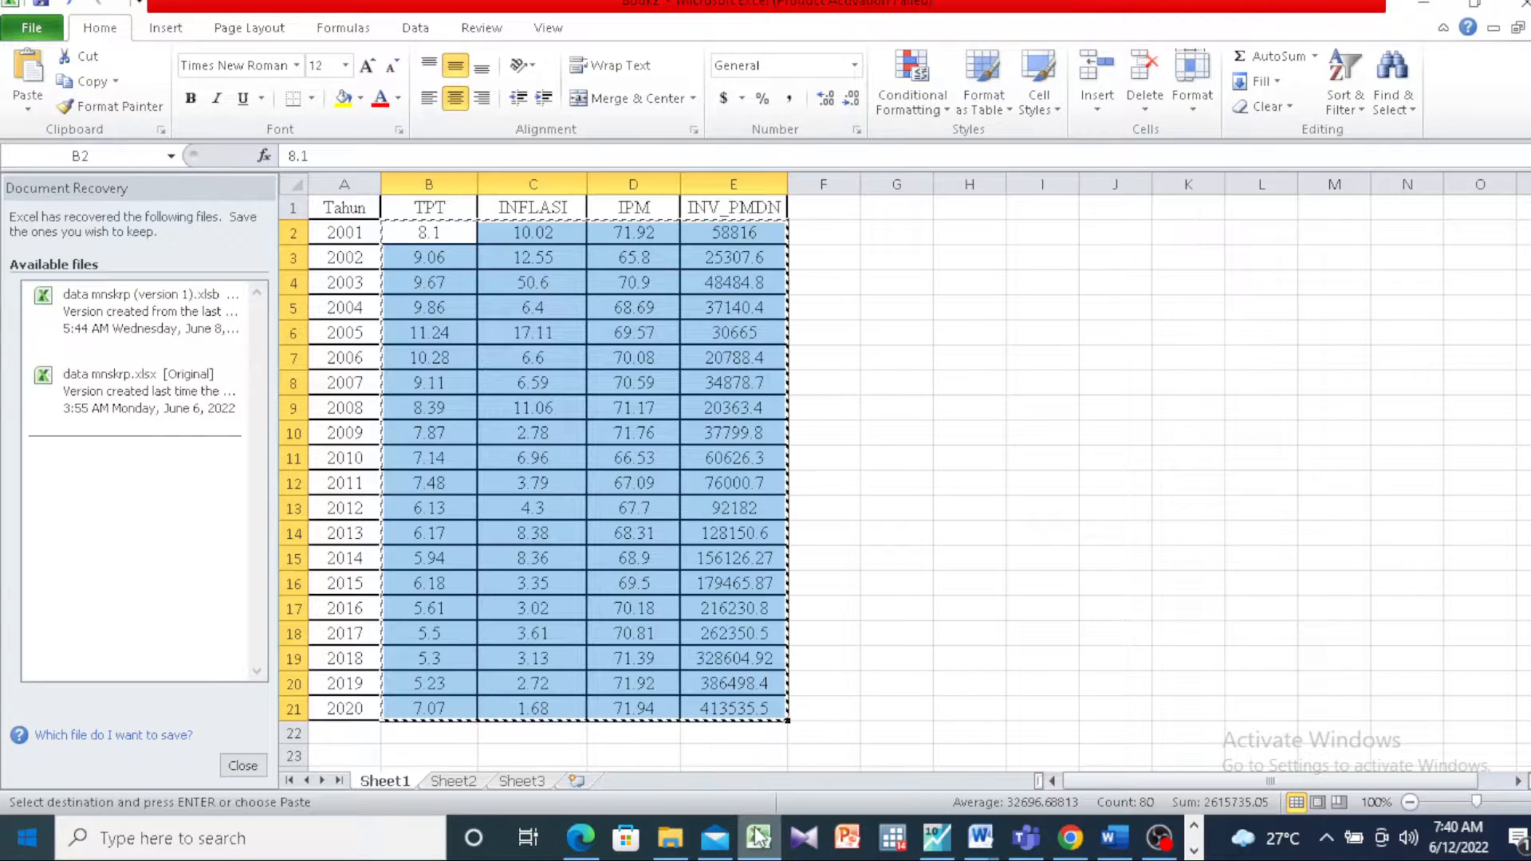
# Step: Switch to EViews and start a new workfile with the Dated - regular frequency structure
pyautogui.click(899, 608)
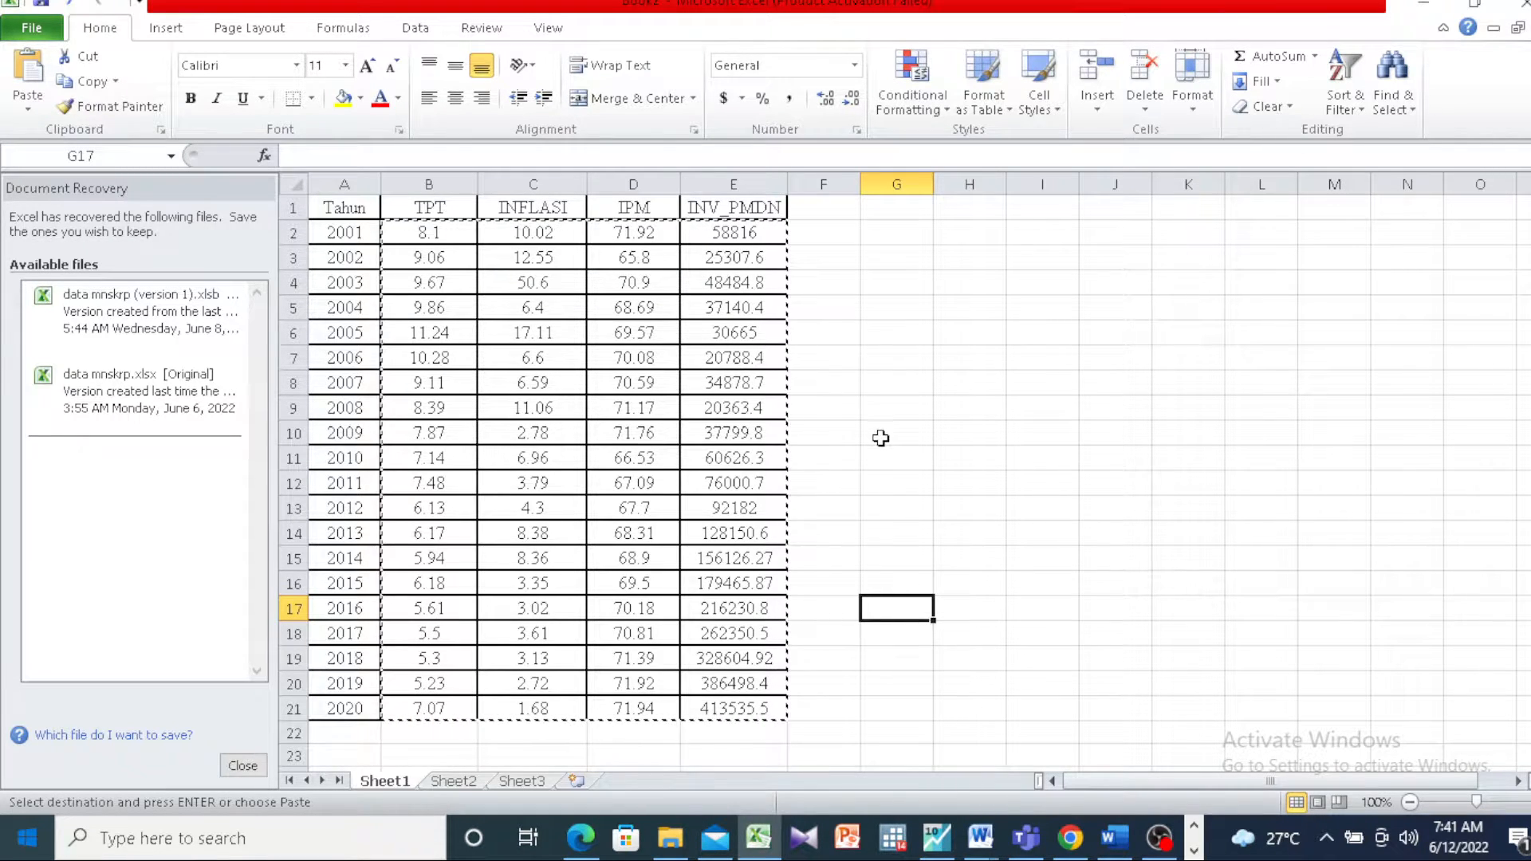
pyautogui.click(937, 837)
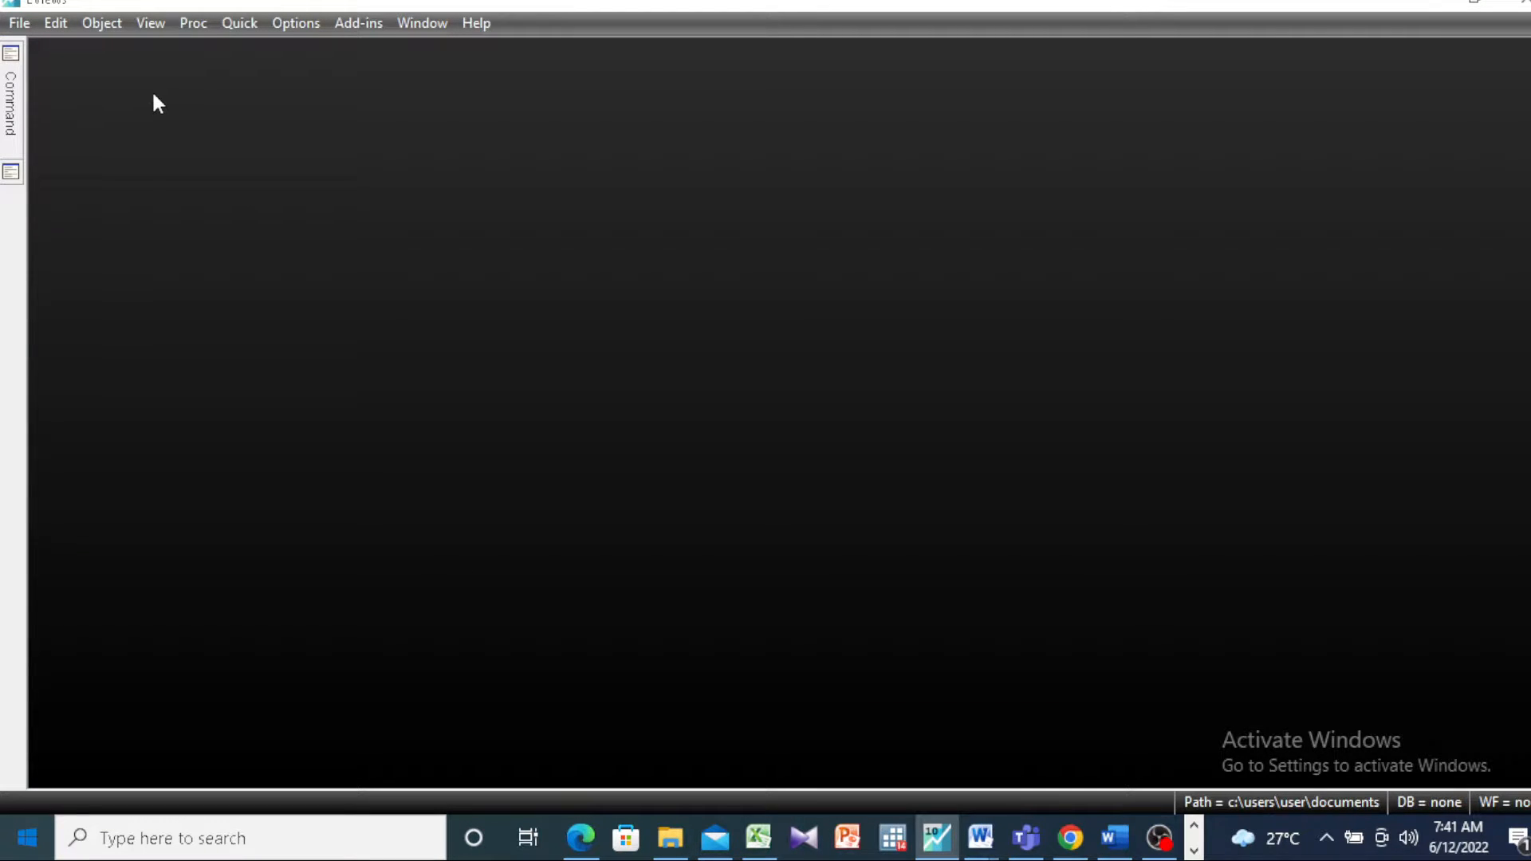
pyautogui.click(19, 24)
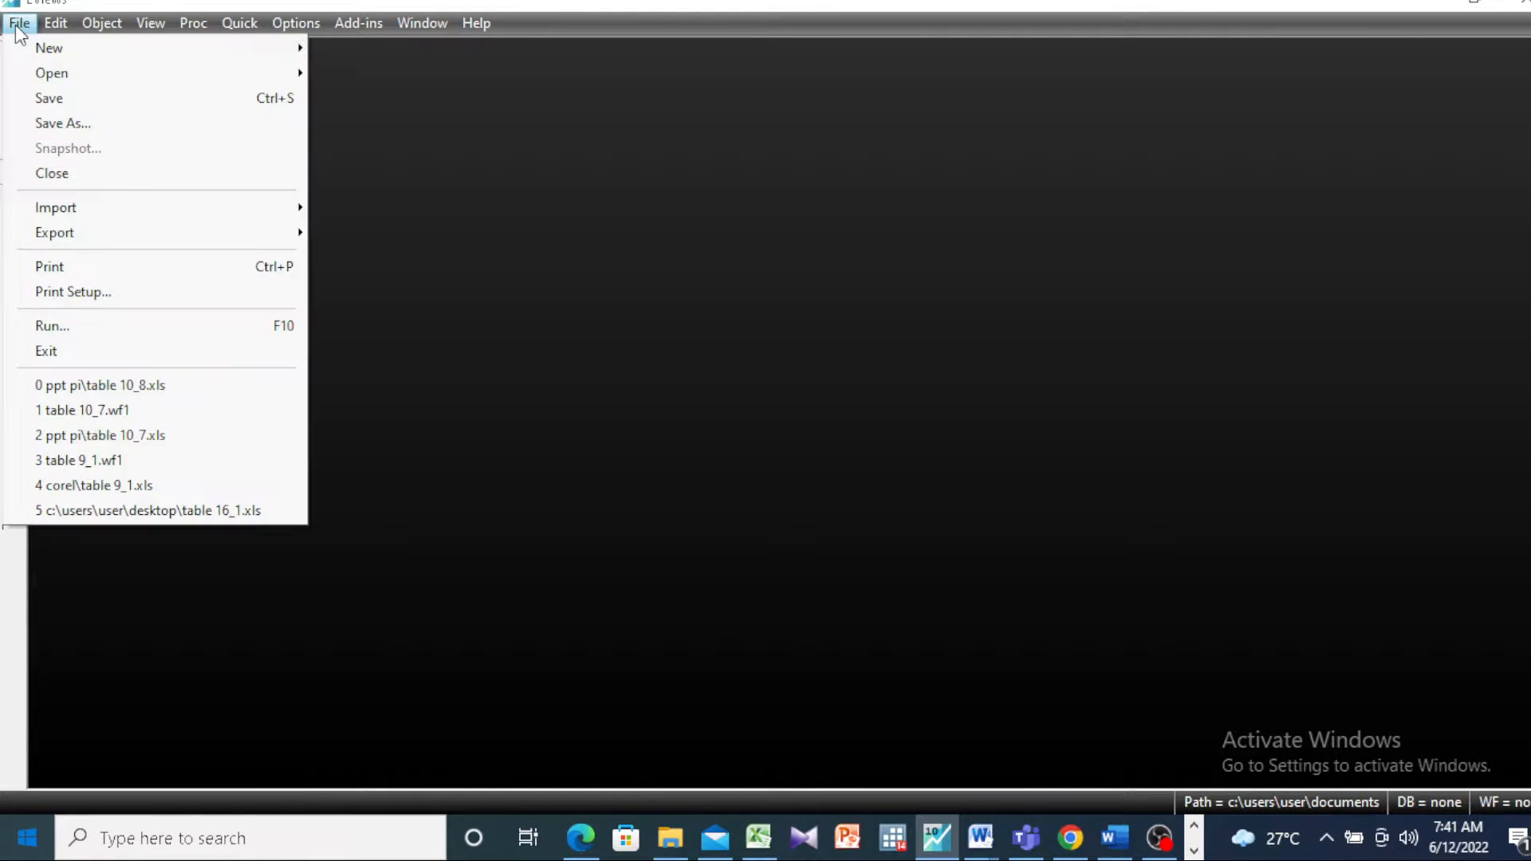
pyautogui.moveTo(48, 48)
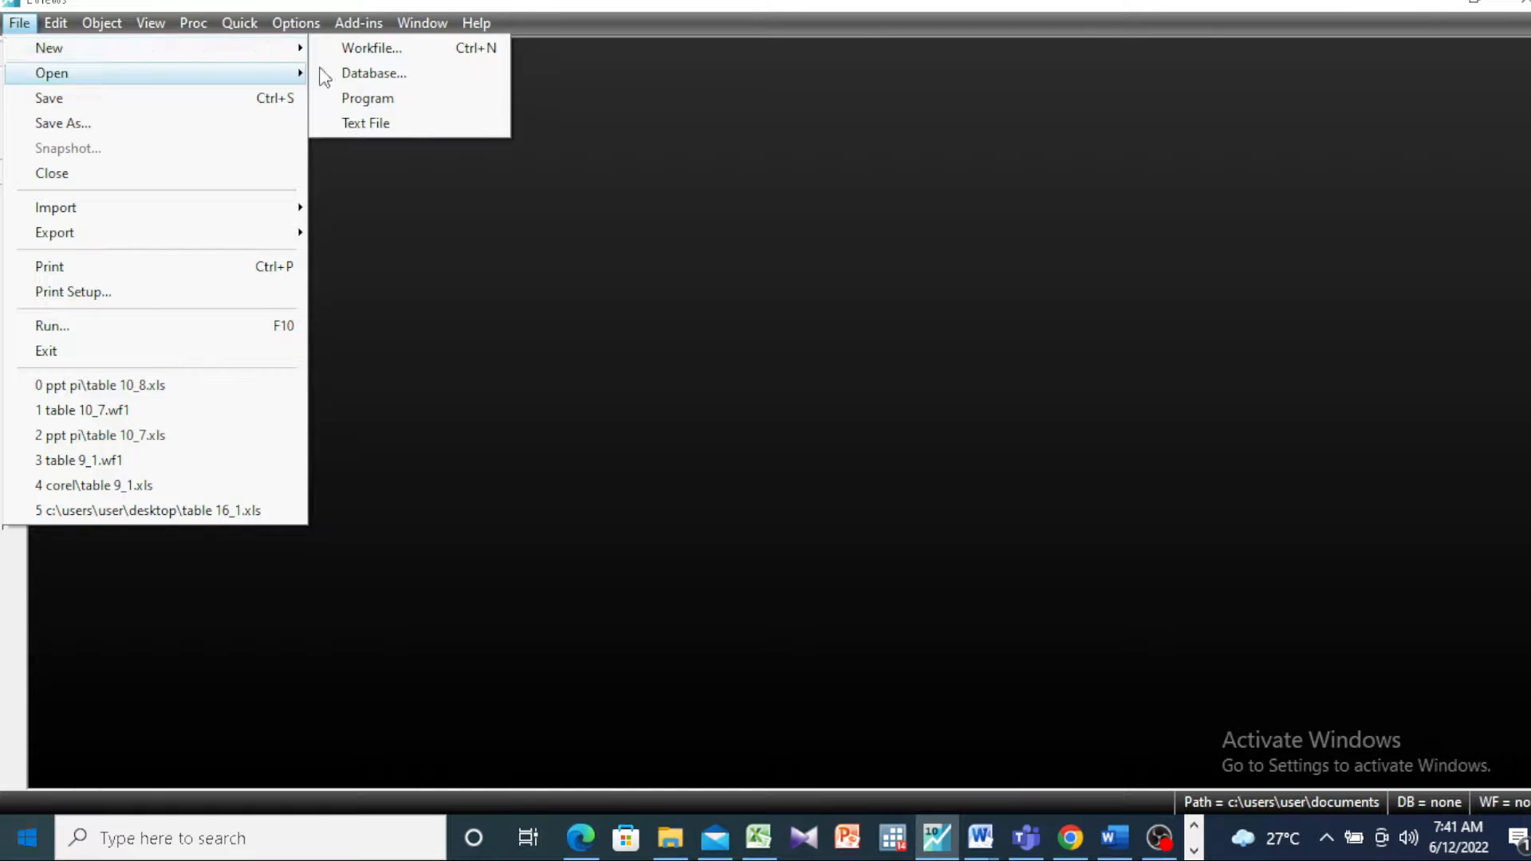
pyautogui.click(352, 50)
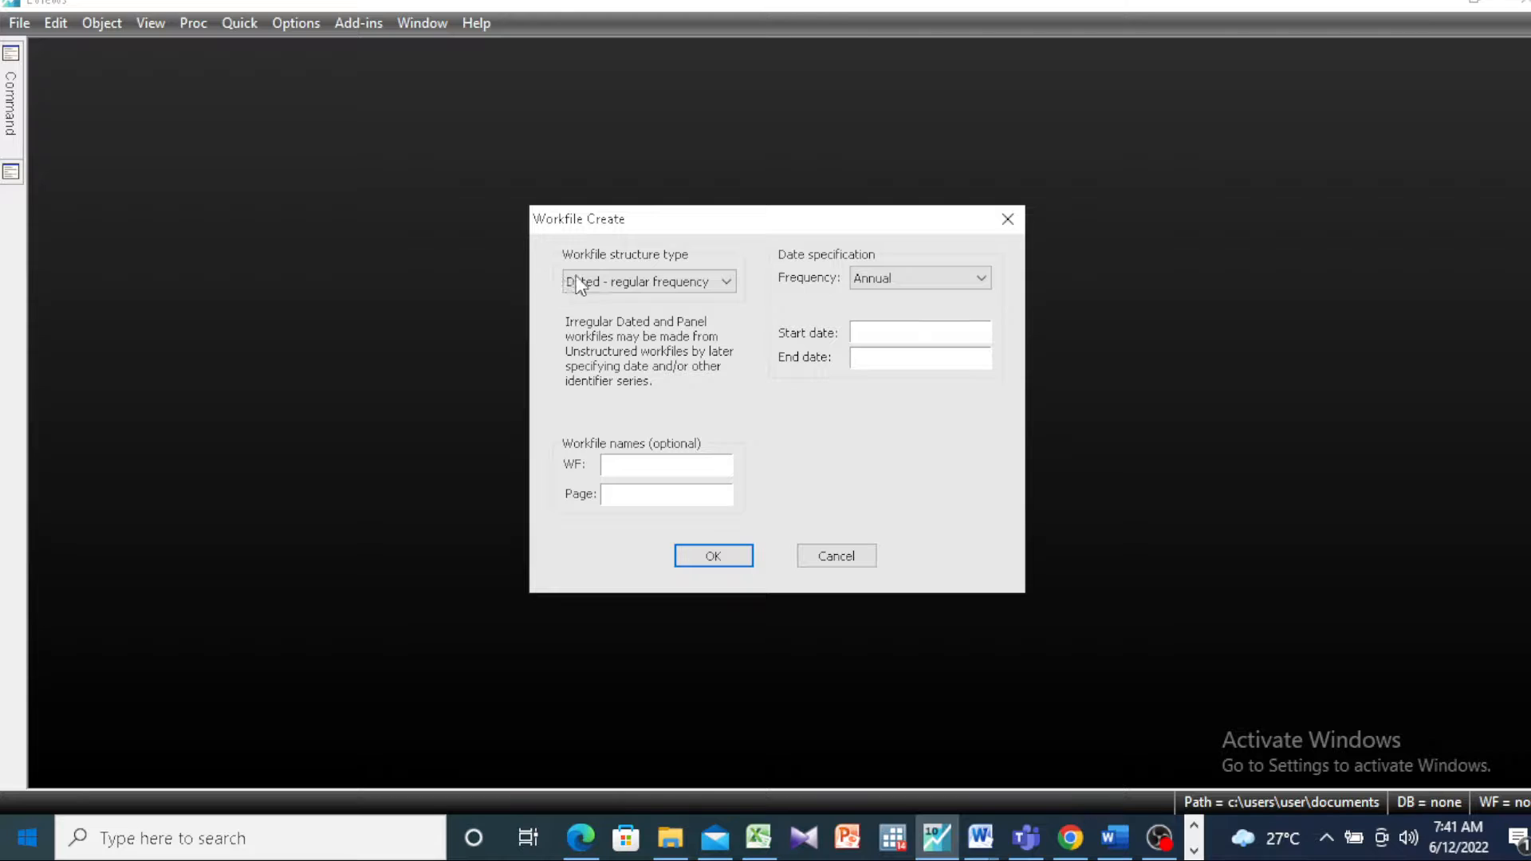
pyautogui.click(715, 283)
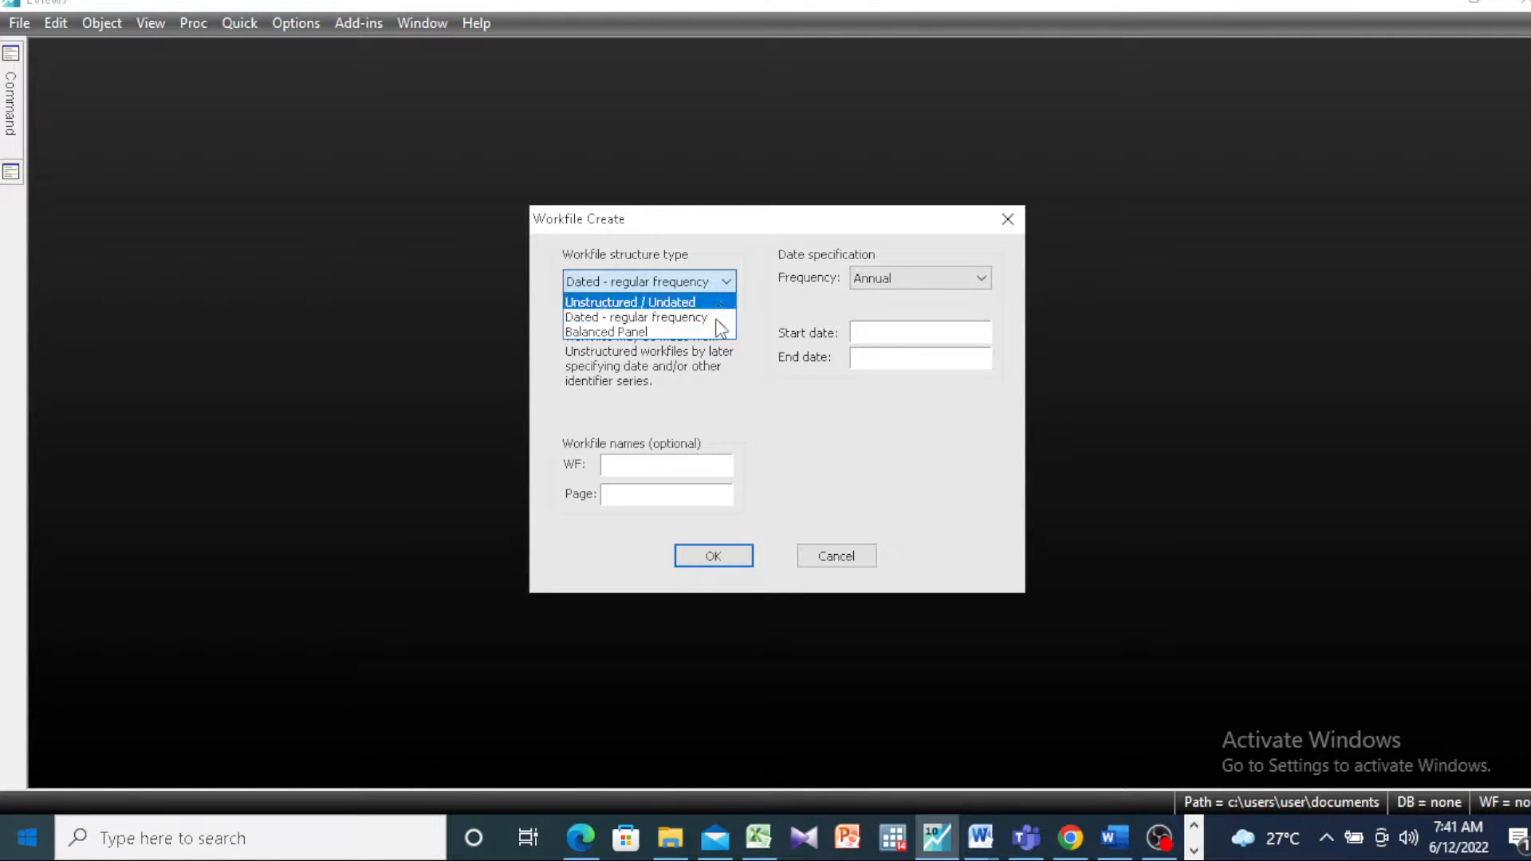
pyautogui.click(710, 319)
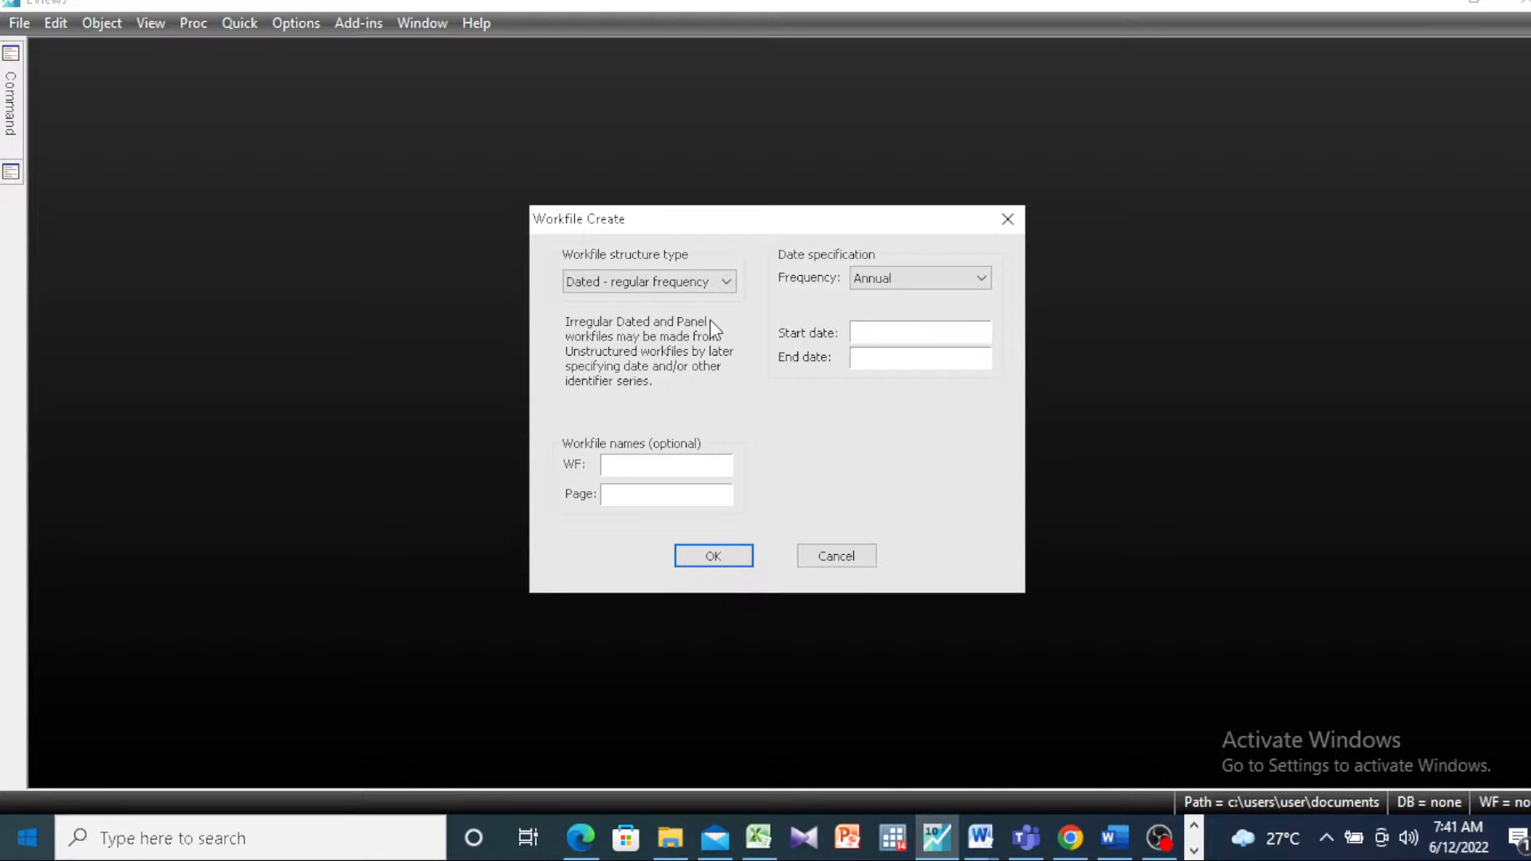
# Step: Set the start date to 2001 and the end date to 2020, and create the annual workfile
pyautogui.click(907, 332)
pyautogui.write('2001')
pyautogui.click(888, 352)
pyautogui.write('2020')
pyautogui.click(730, 556)
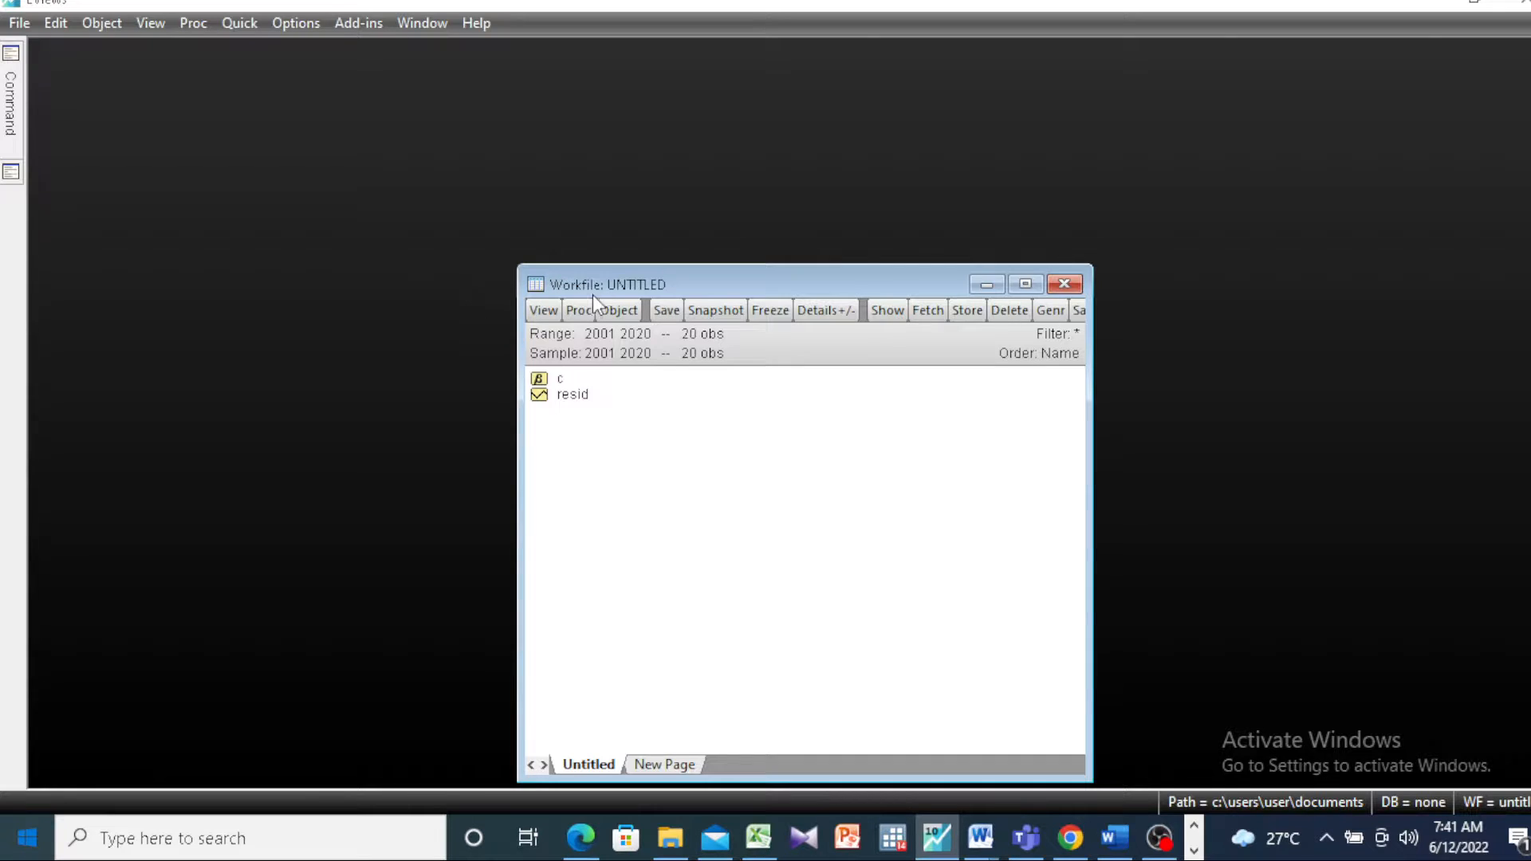
# Step: Create an empty group and paste the Excel data from B2:E21 into it, starting at the first 2001 cell
pyautogui.click(255, 23)
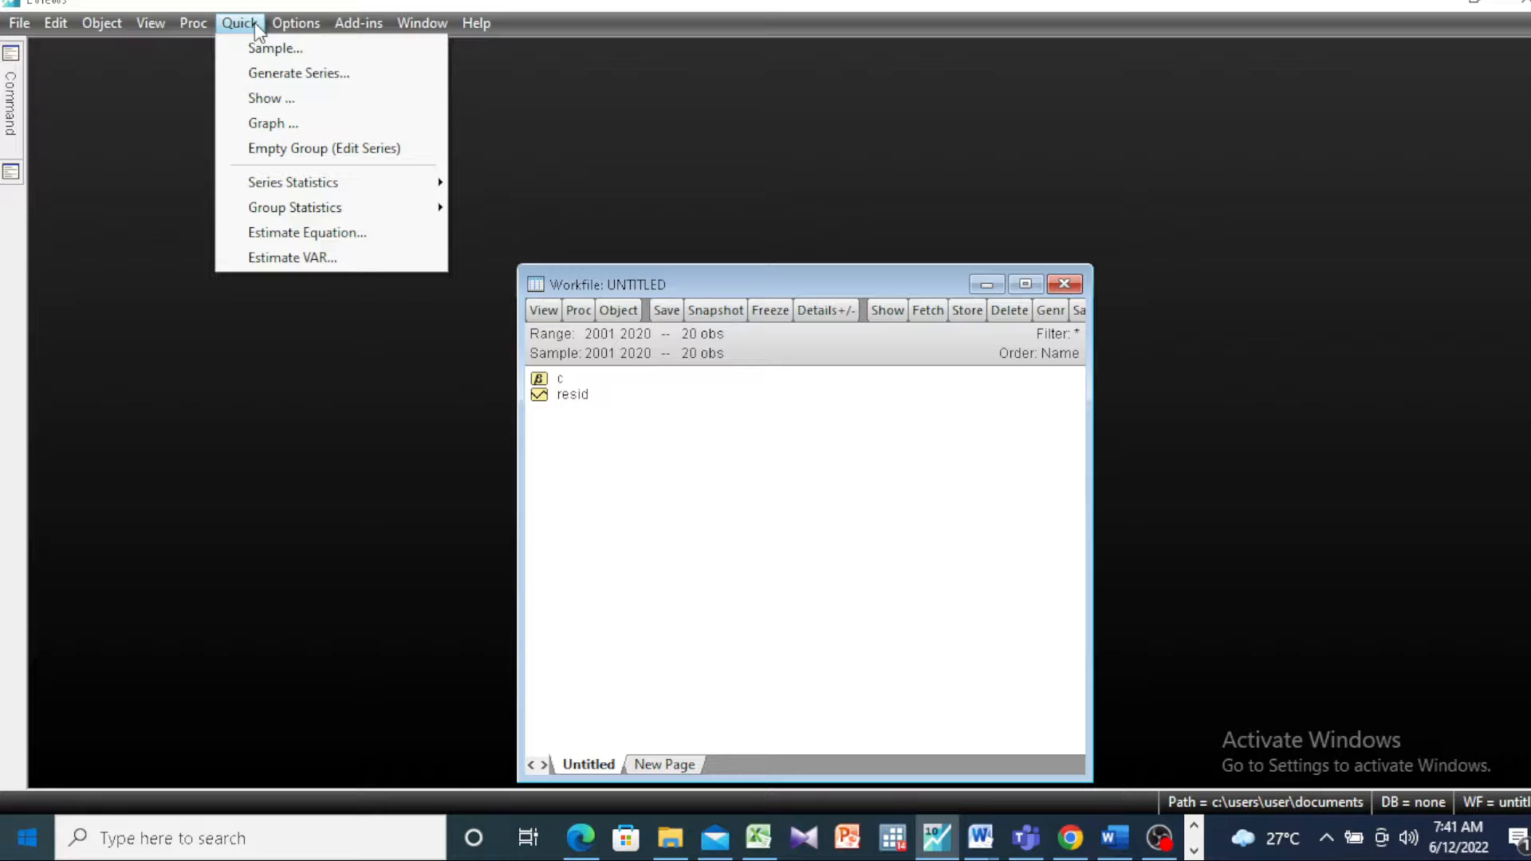
pyautogui.click(318, 148)
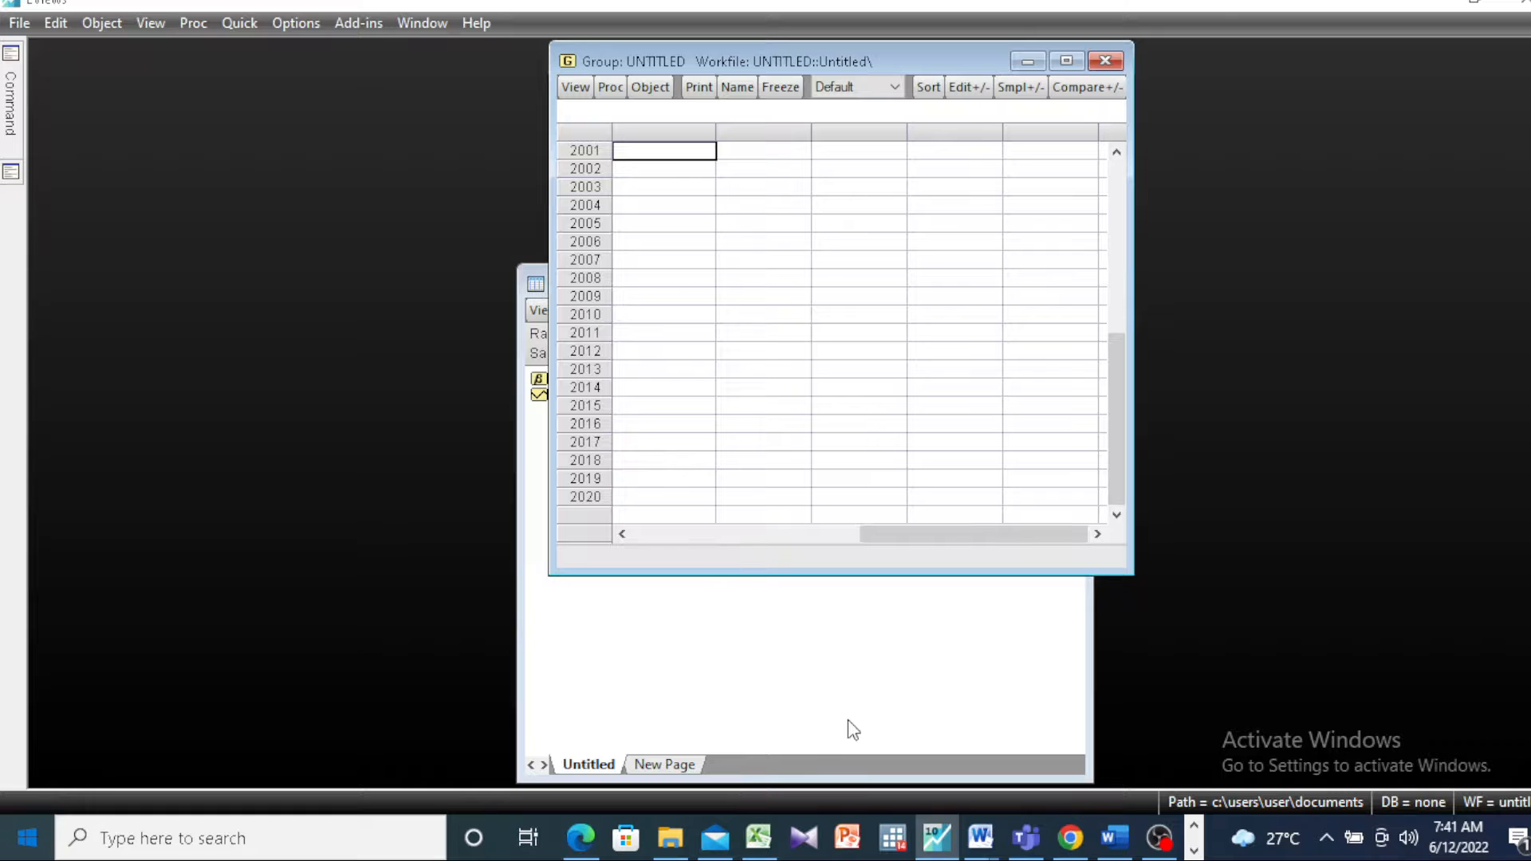
pyautogui.click(759, 837)
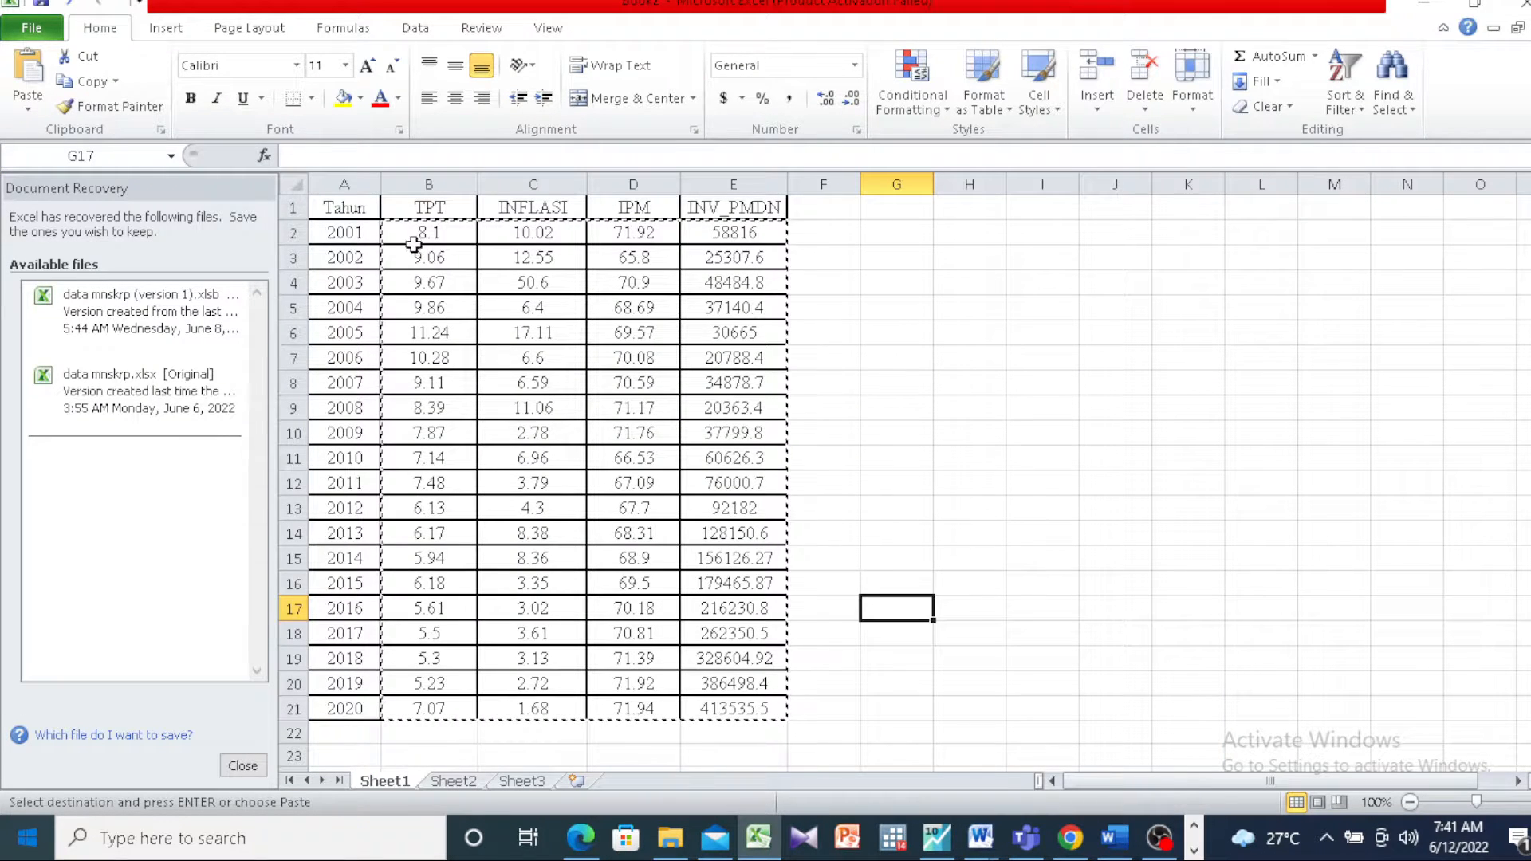
pyautogui.moveTo(414, 232); pyautogui.dragTo(777, 710)
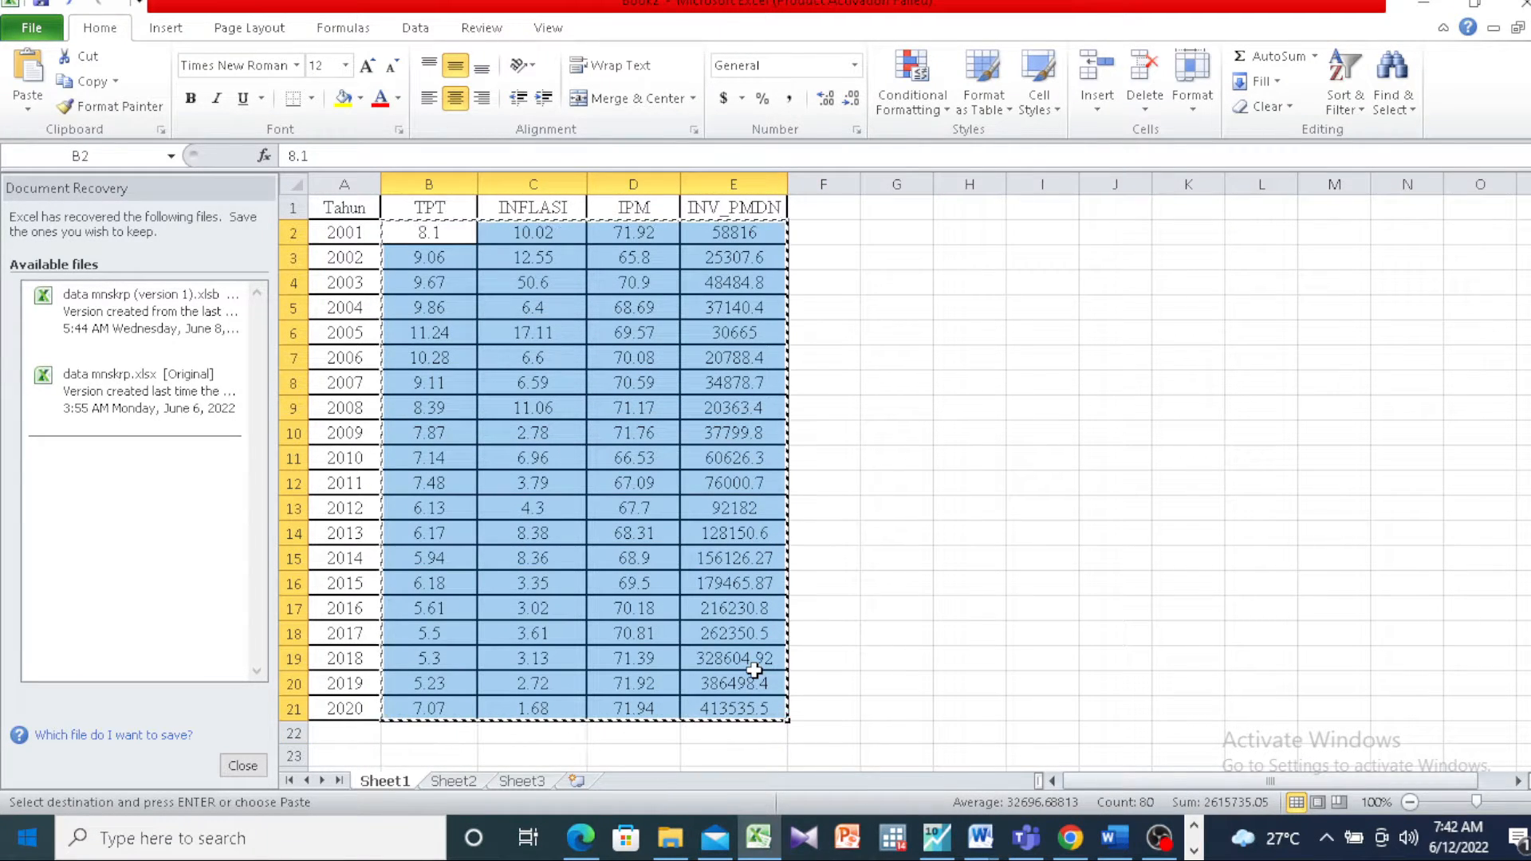
pyautogui.click(936, 850)
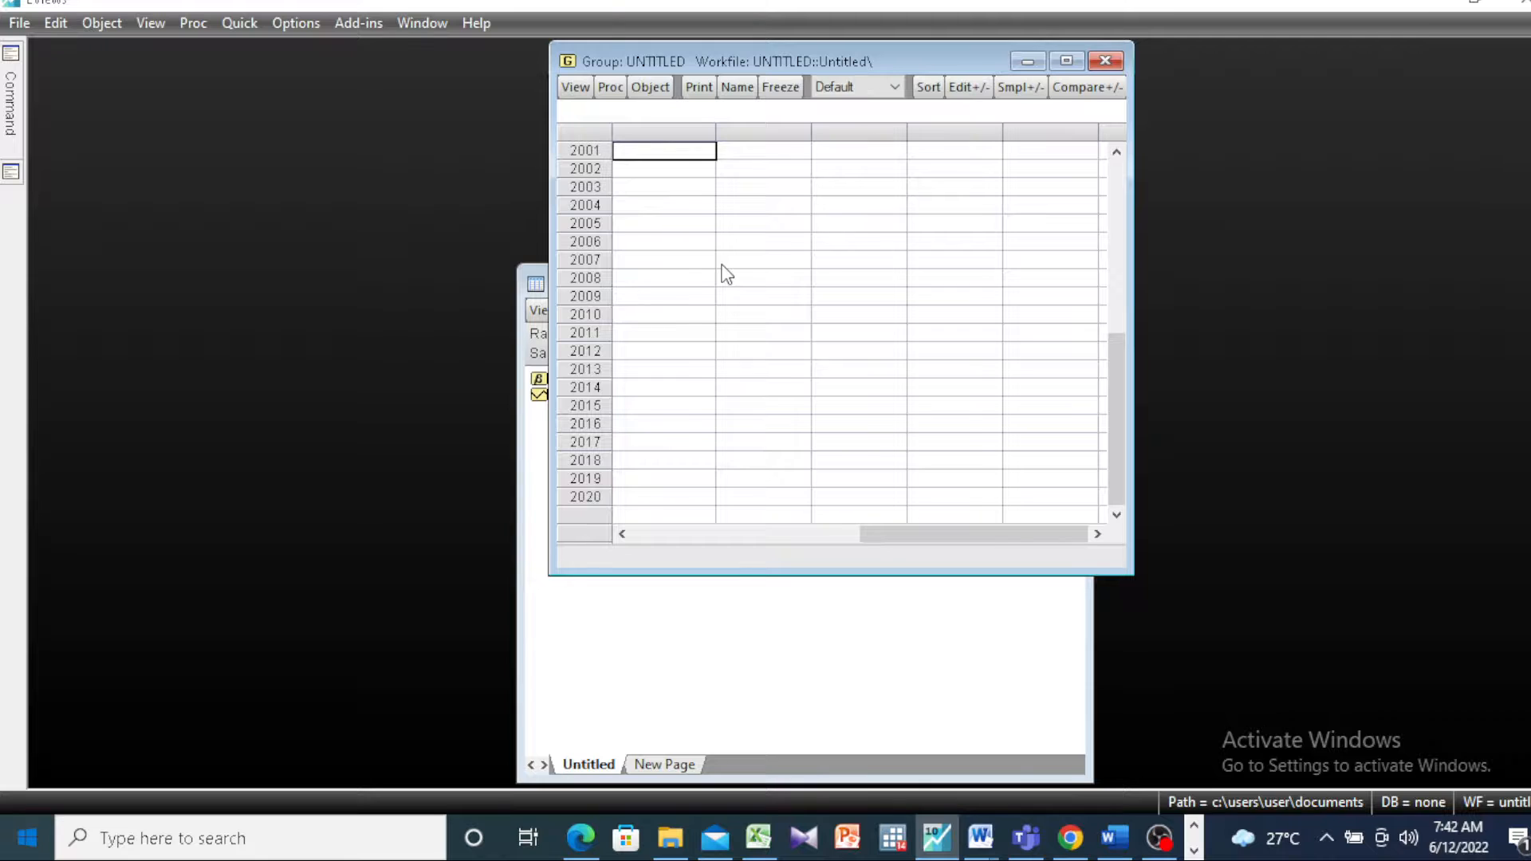
pyautogui.hotkey('ctrl', 'v')
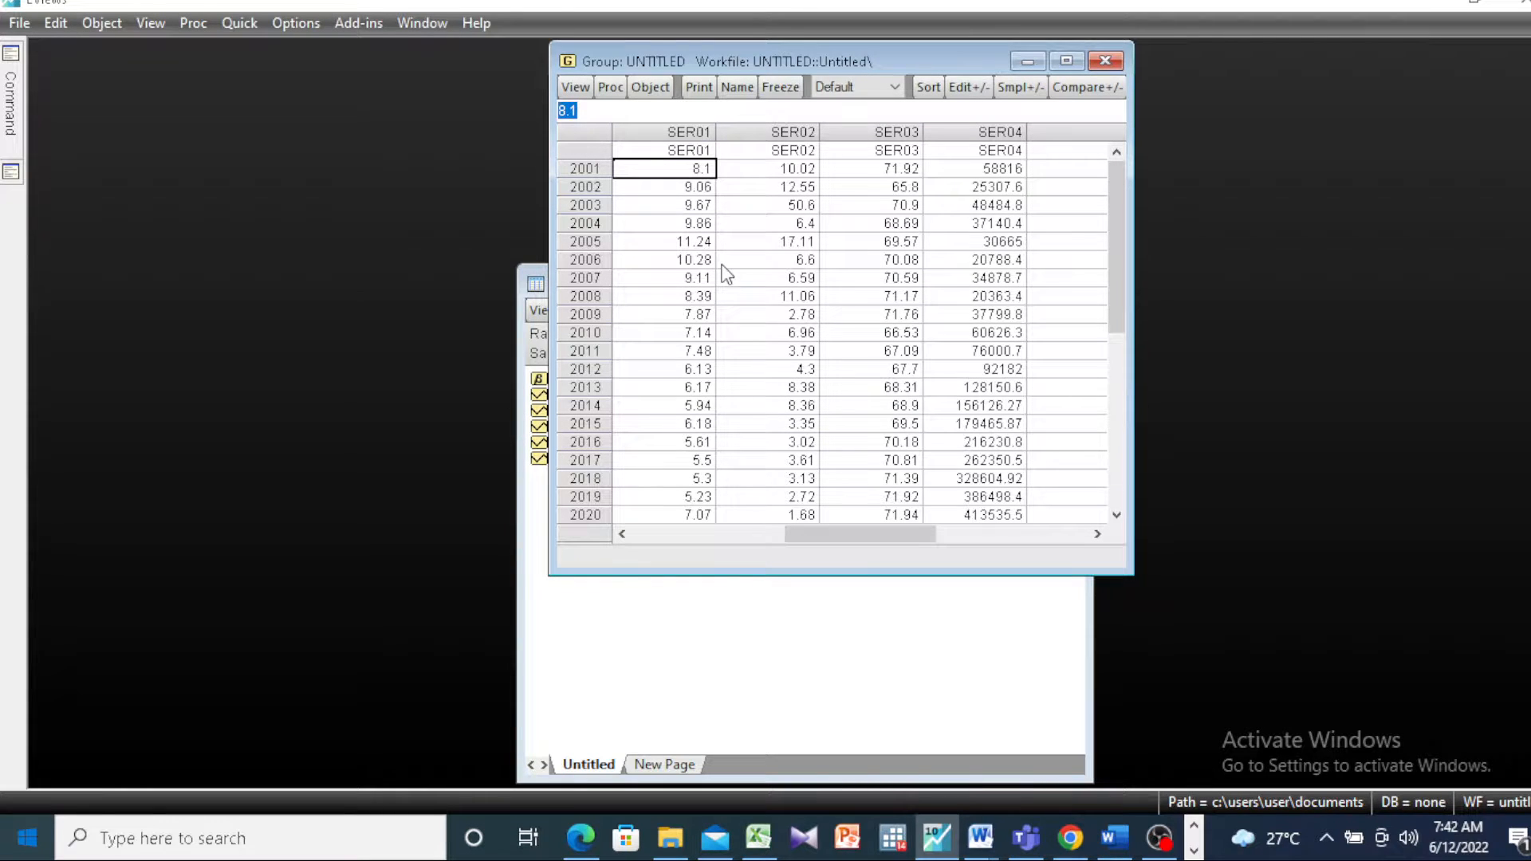
# Step: Rename the series SER01 as TPT
pyautogui.click(708, 150)
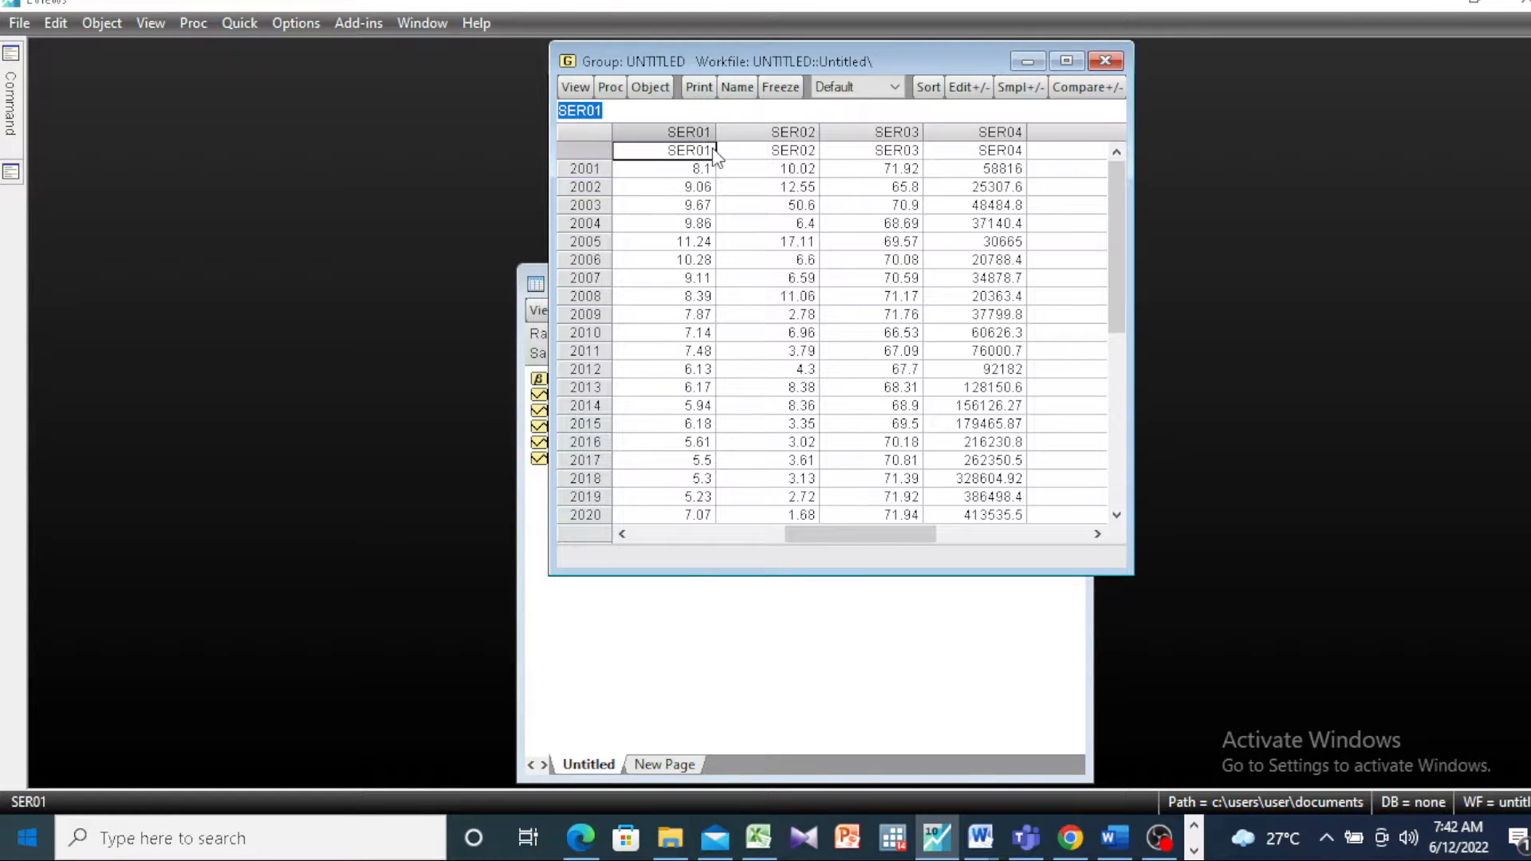
pyautogui.press('BackSpace')
pyautogui.write('TPT')
pyautogui.press('Return')
pyautogui.press('Return')
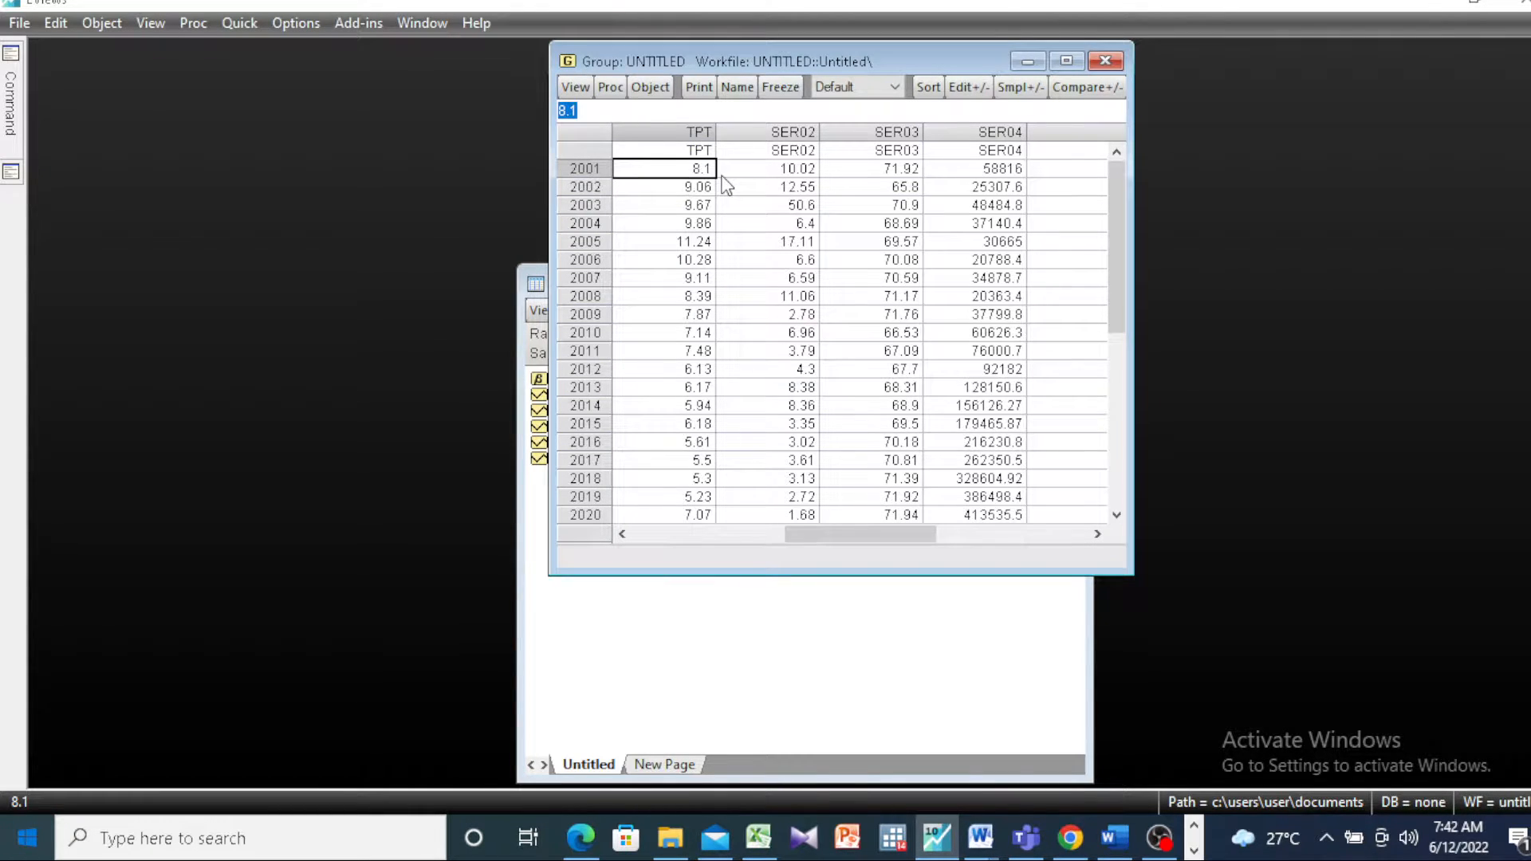
# Step: Rename the series SER02 as INFLASI
pyautogui.click(802, 150)
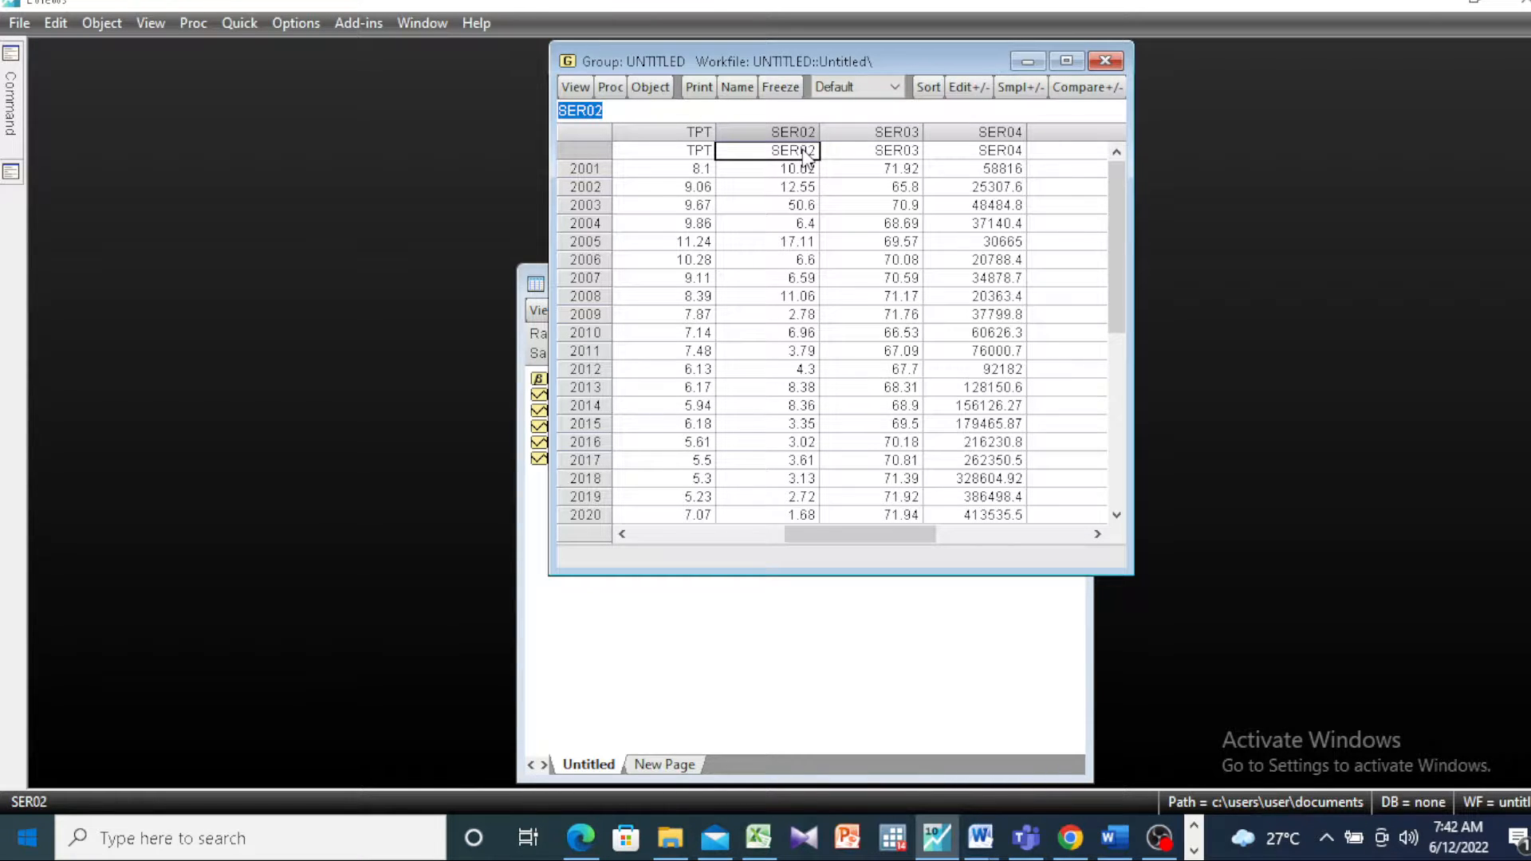
pyautogui.press('BackSpace')
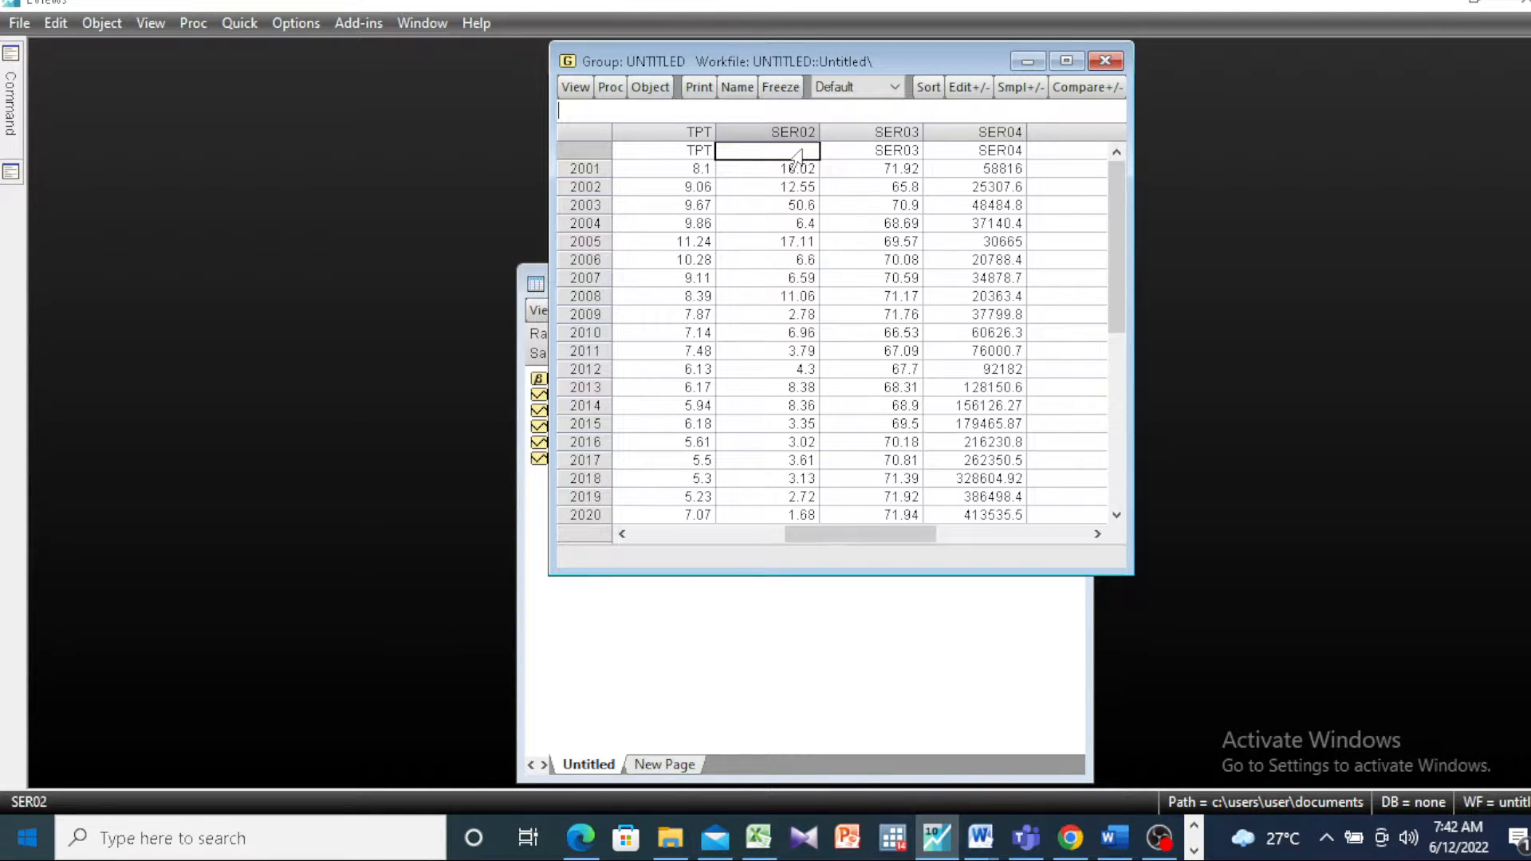
pyautogui.write('INFLASI')
pyautogui.press('Return')
pyautogui.press('Return')
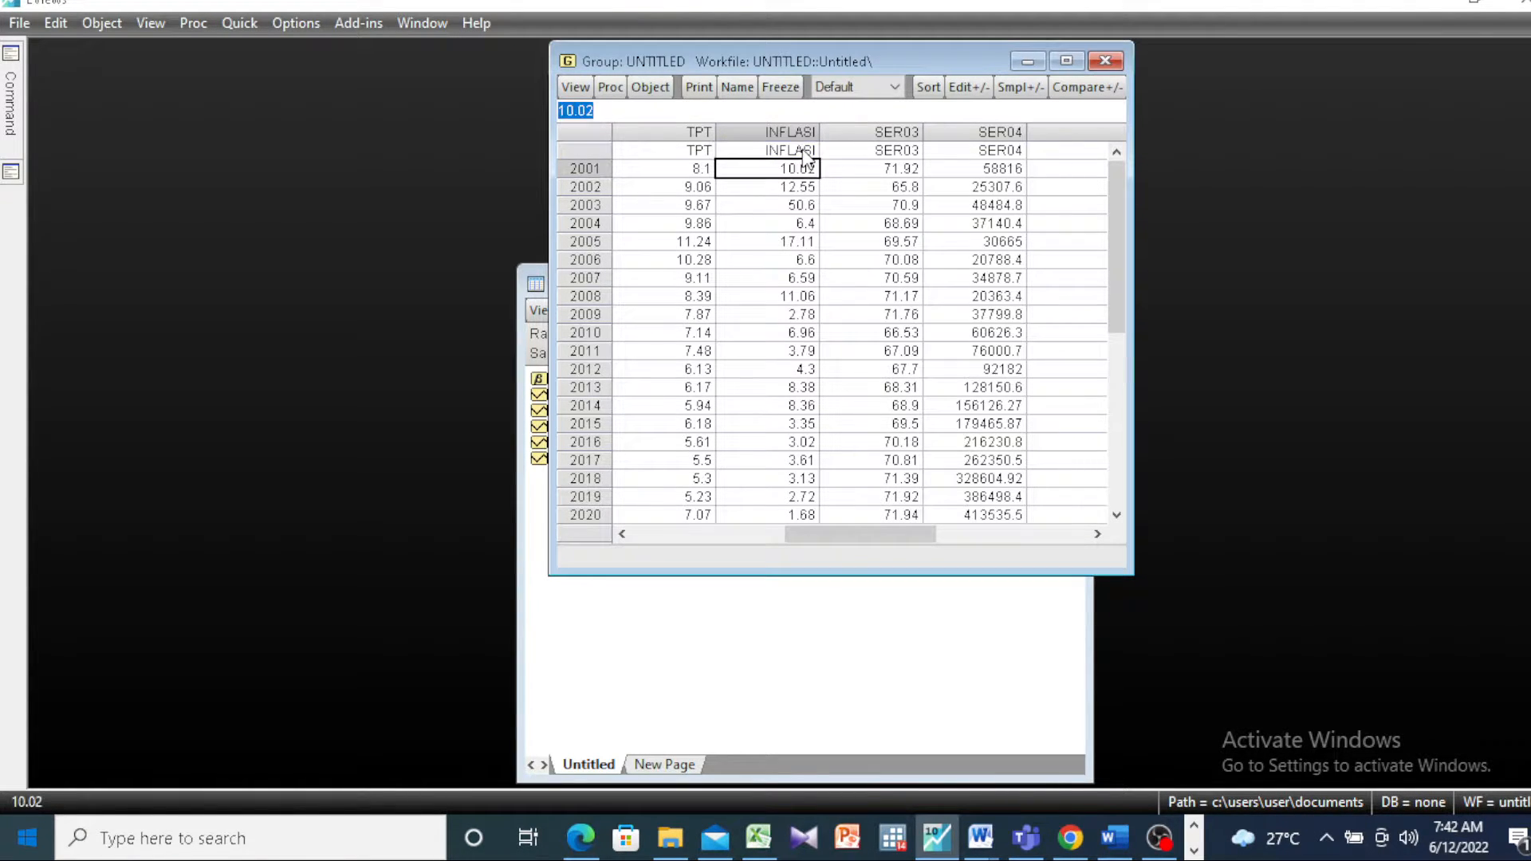
# Step: Rename the series SER03 as IPM
pyautogui.click(887, 152)
pyautogui.press('BackSpace')
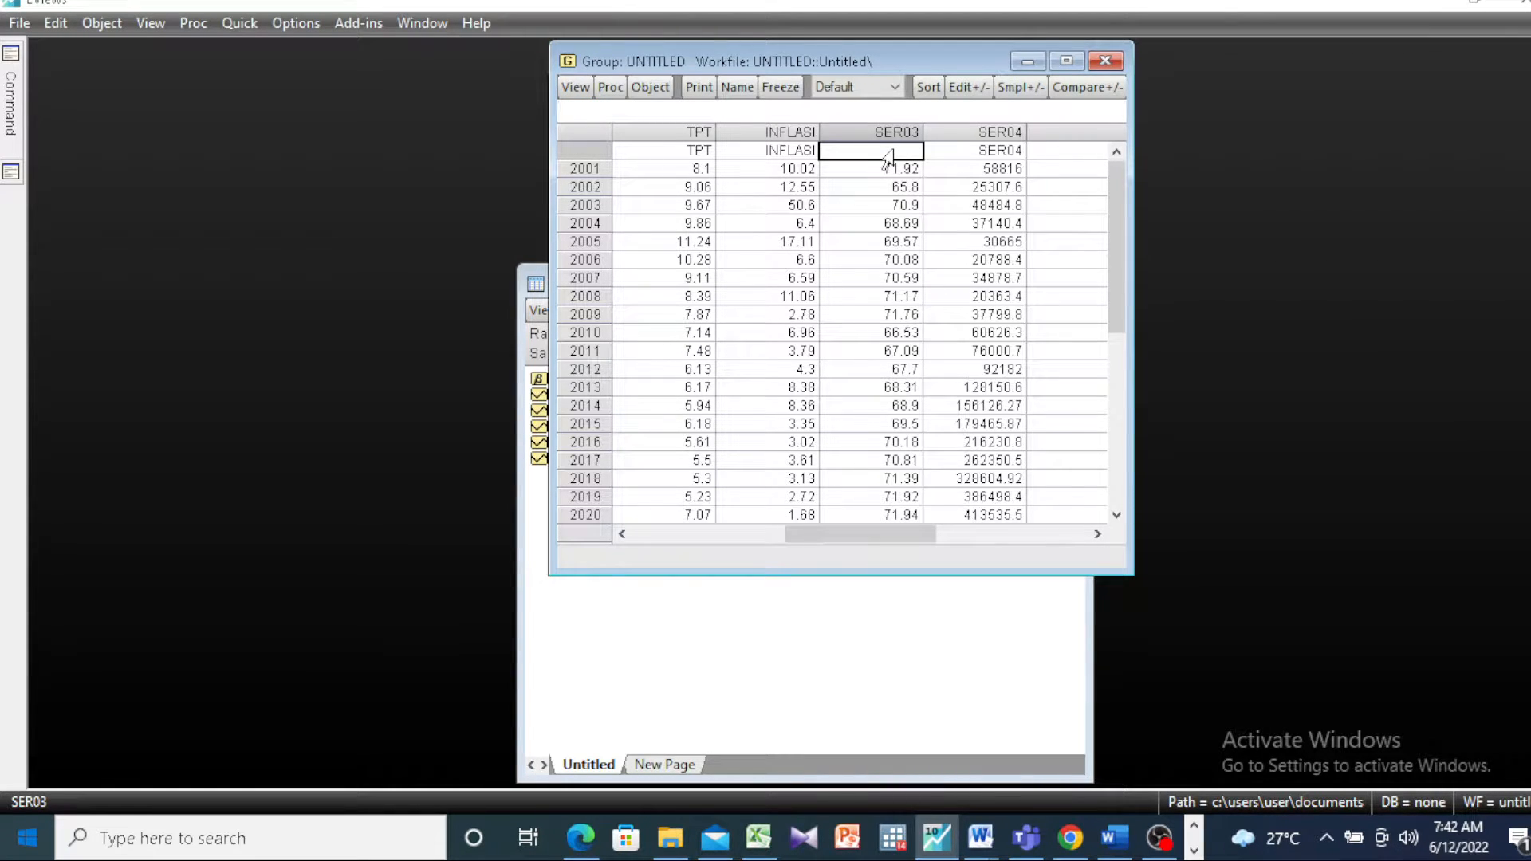
pyautogui.write('IPM')
pyautogui.press('Return')
pyautogui.press('Return')
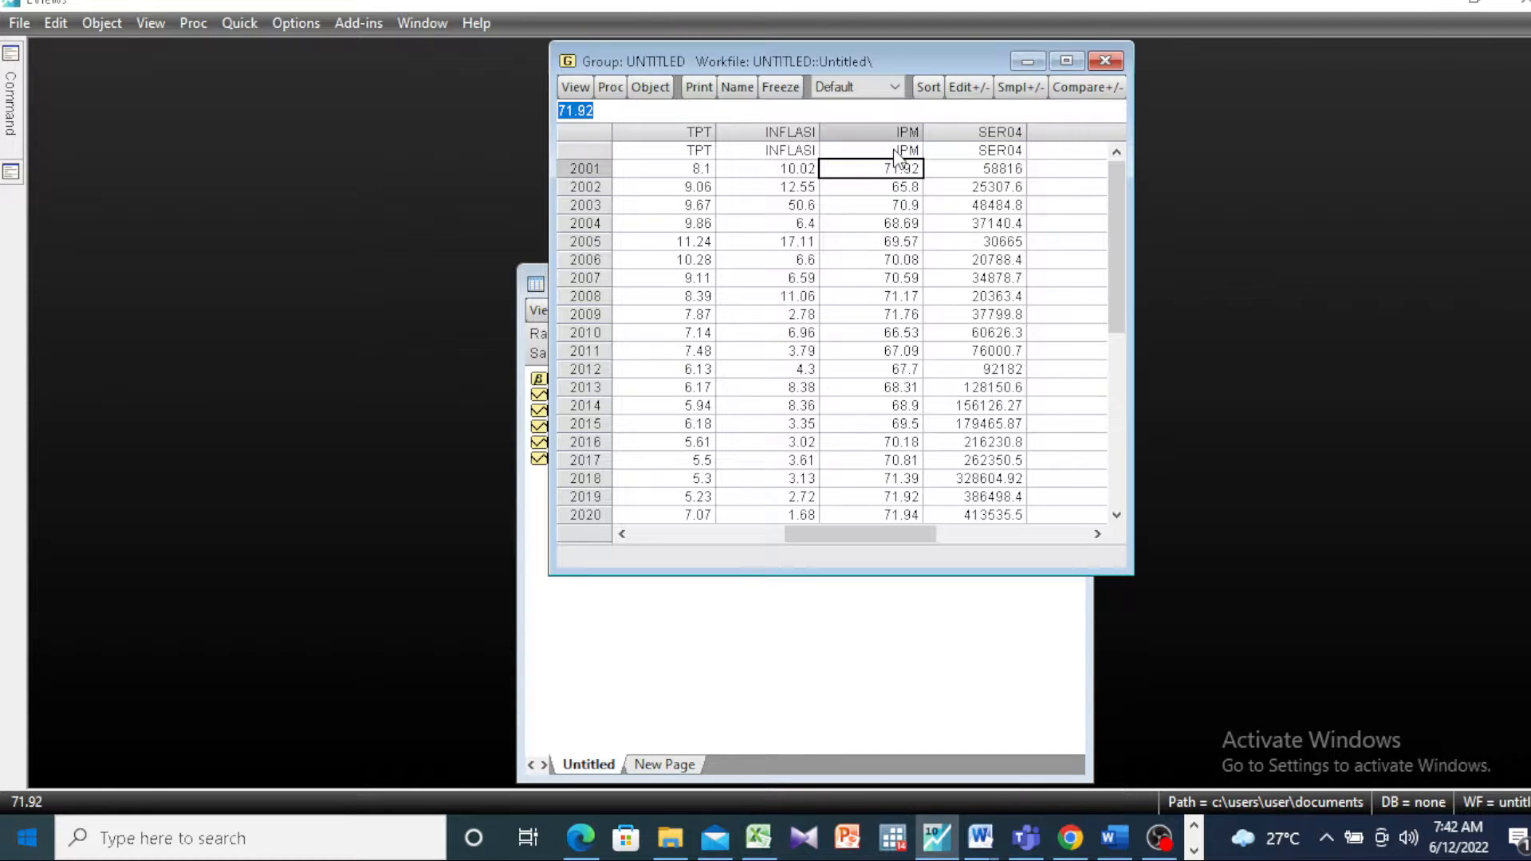
# Step: Rename the series SER04 as INV_PMDN
pyautogui.click(1010, 151)
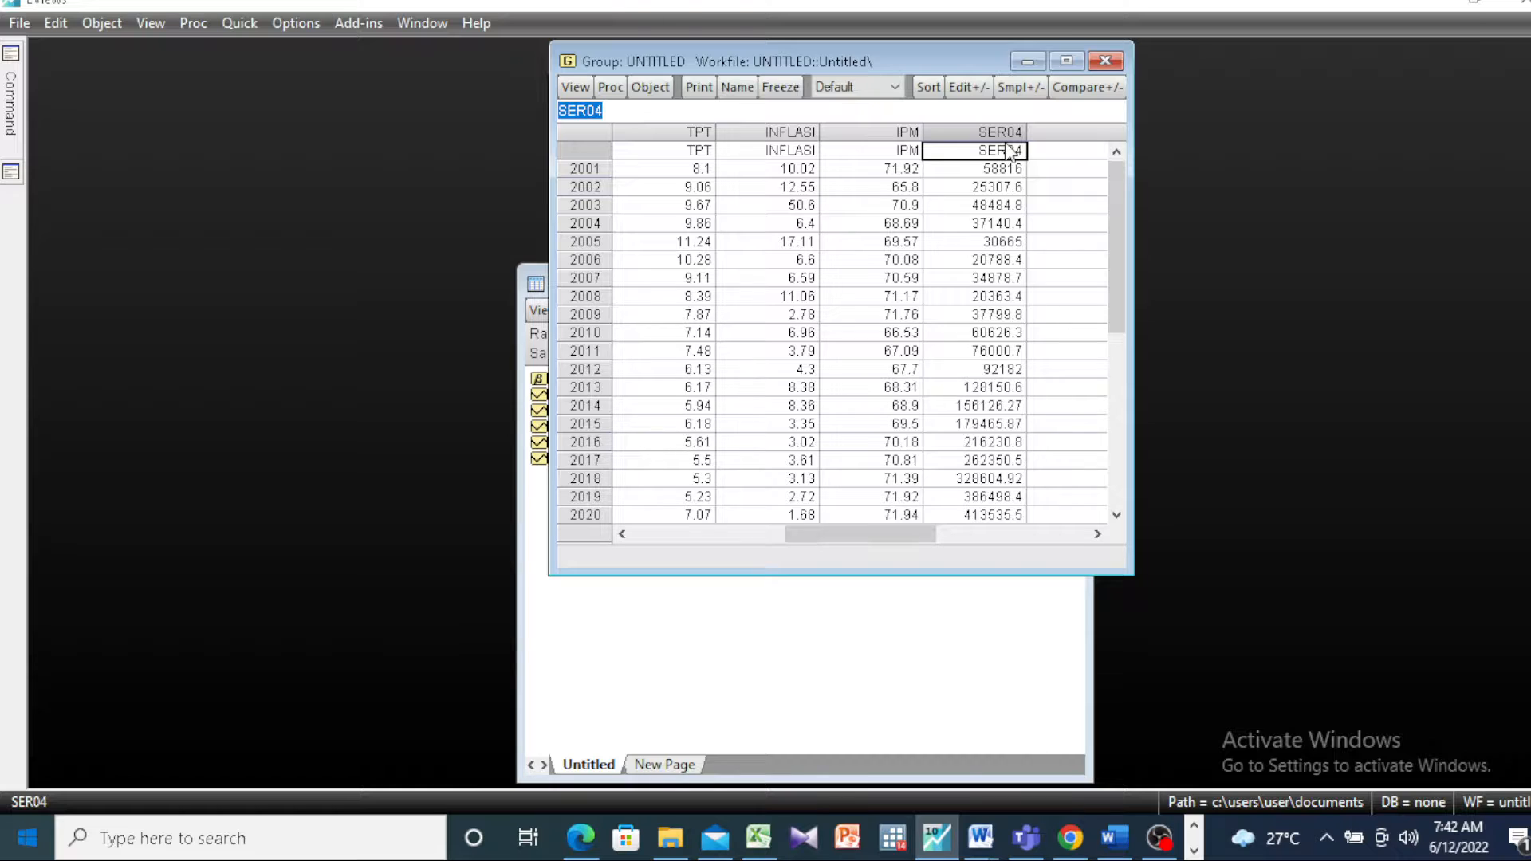
pyautogui.press('BackSpace')
pyautogui.write('NV')
pyautogui.press('BackSpace')
pyautogui.press('BackSpace')
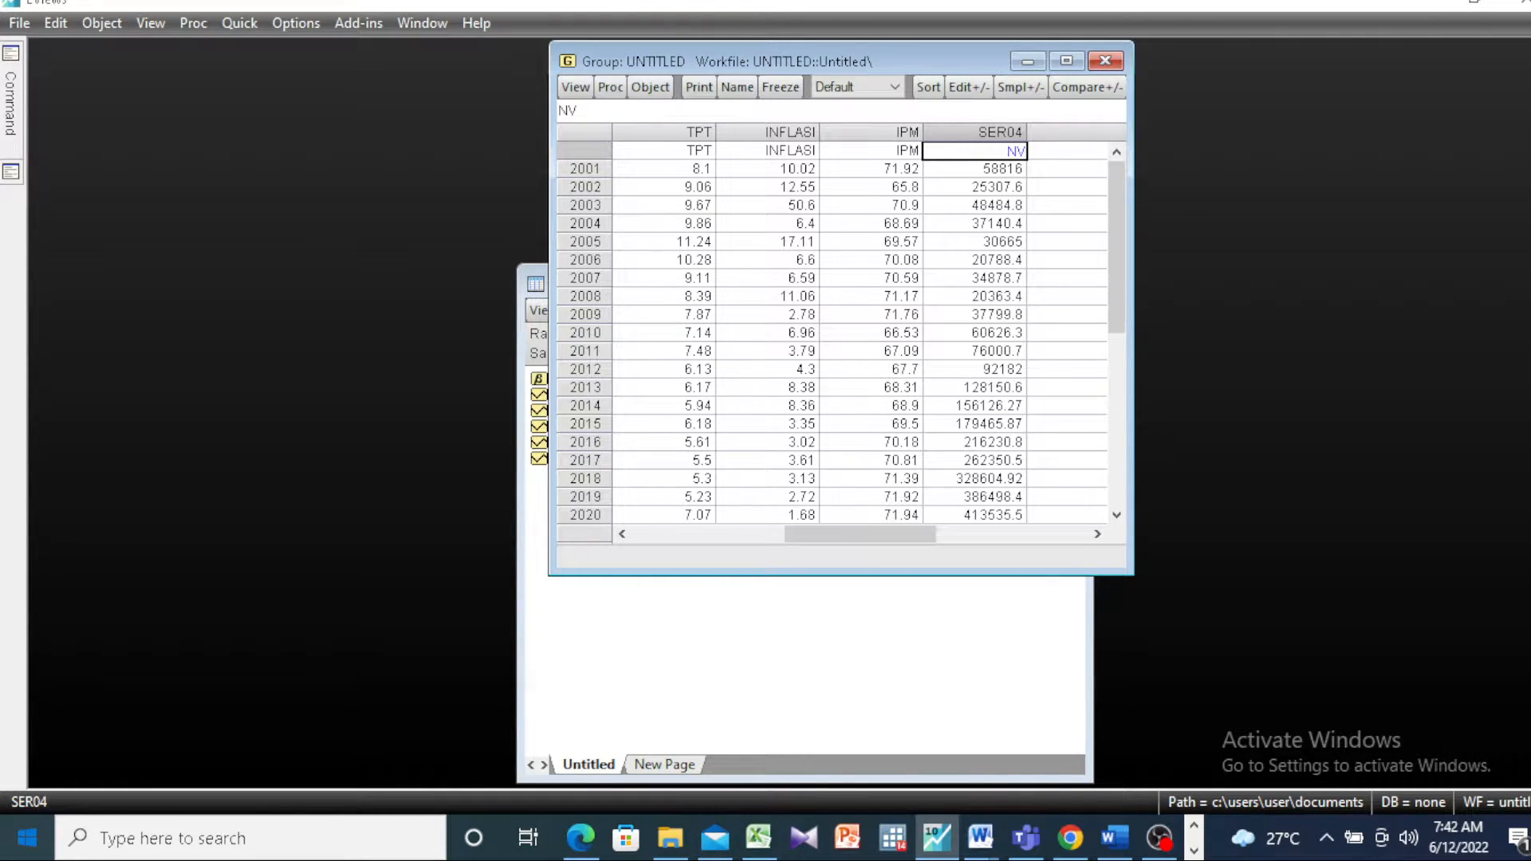
pyautogui.write('INV_PMDN')
pyautogui.press('Return')
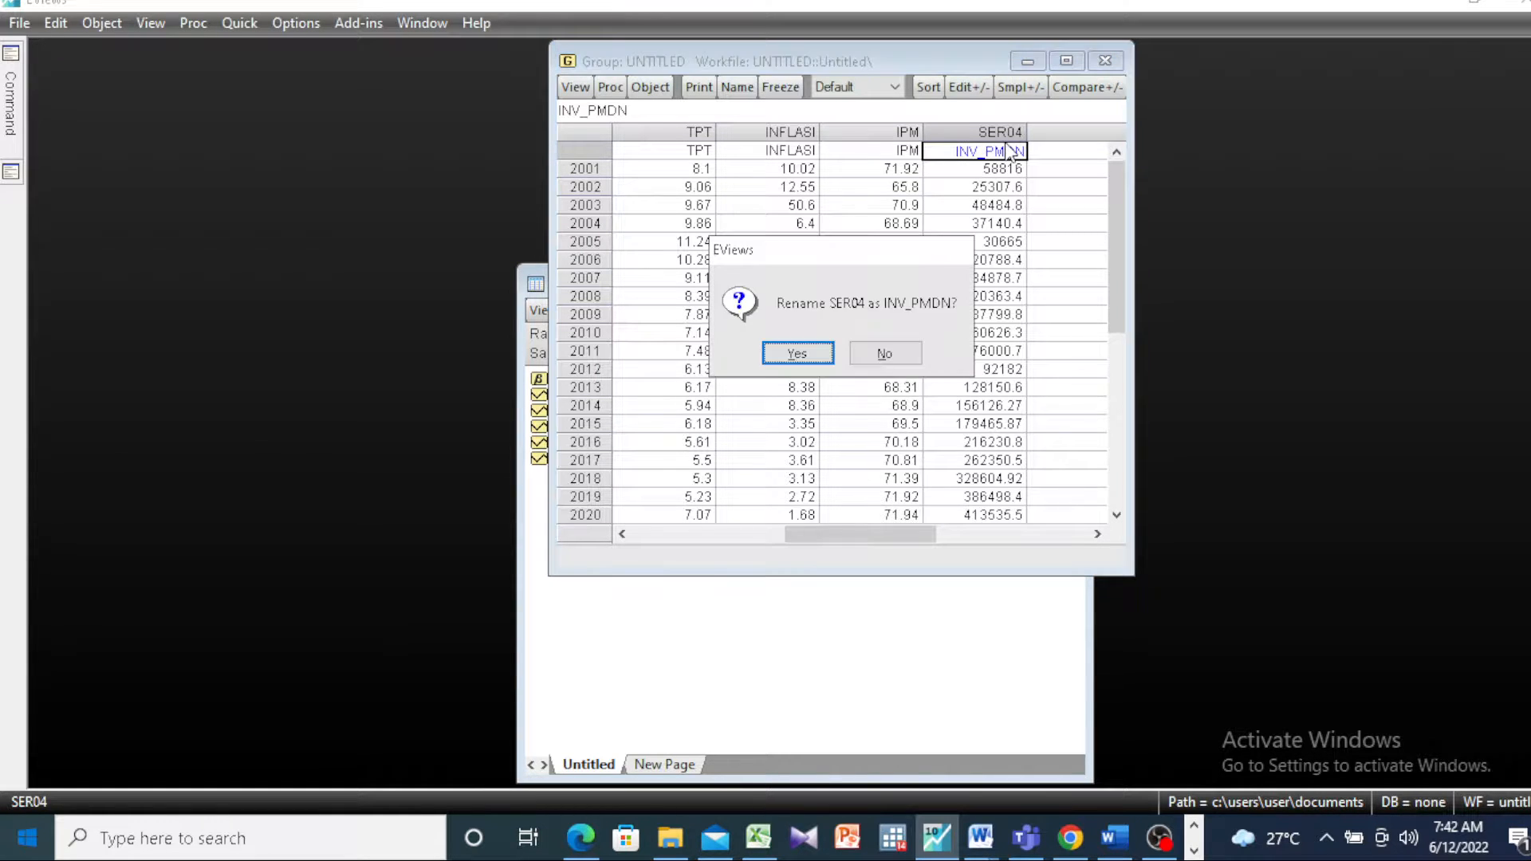
pyautogui.press('Return')
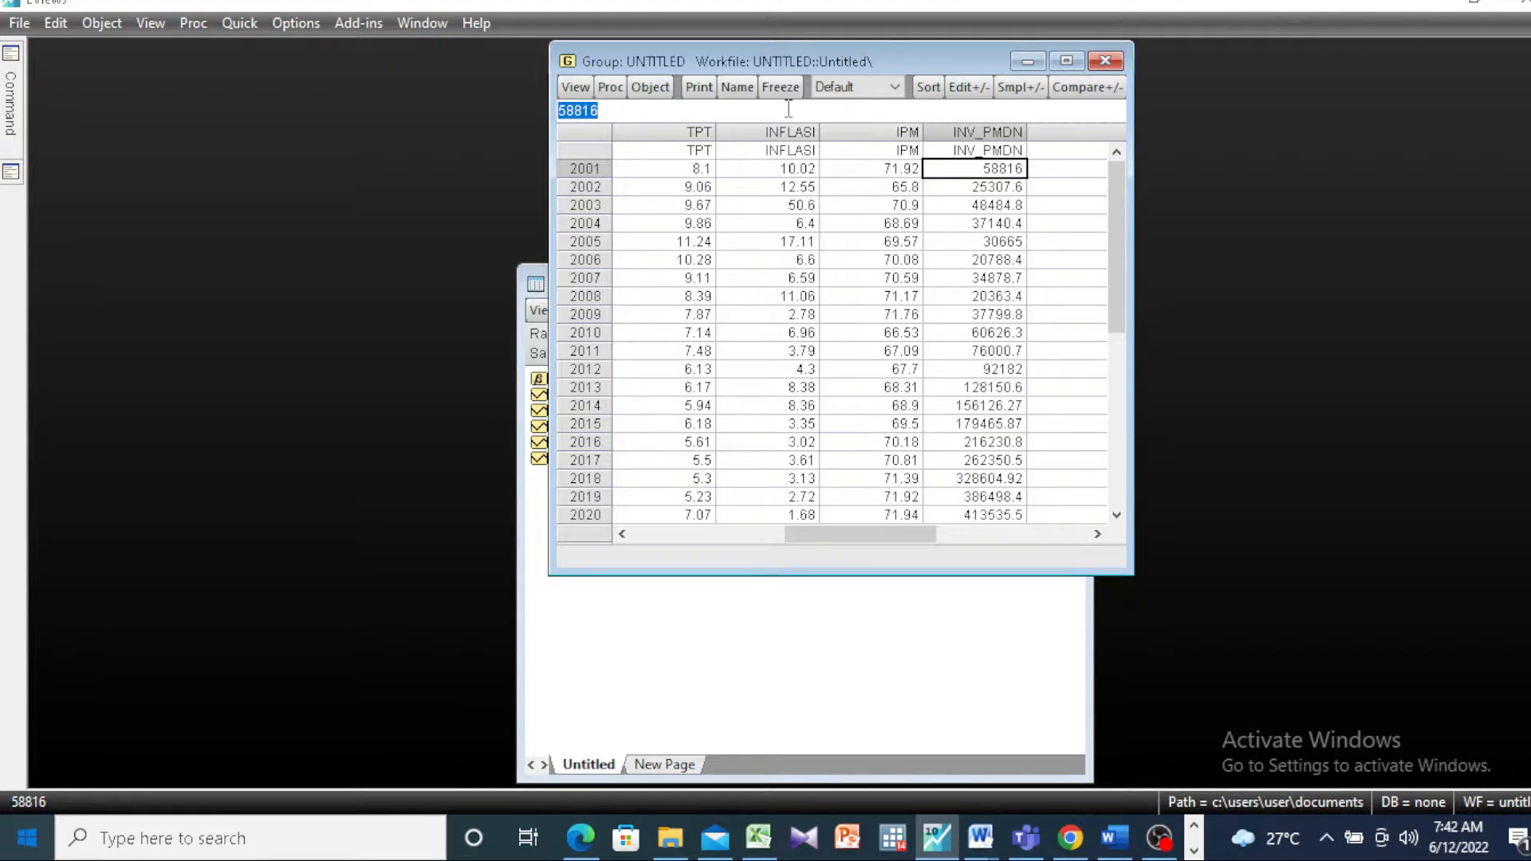
# Step: Move the group window aside and begin a new equation estimation with the specification TPT C INFLASI IPM
pyautogui.moveTo(770, 54); pyautogui.dragTo(320, 138)
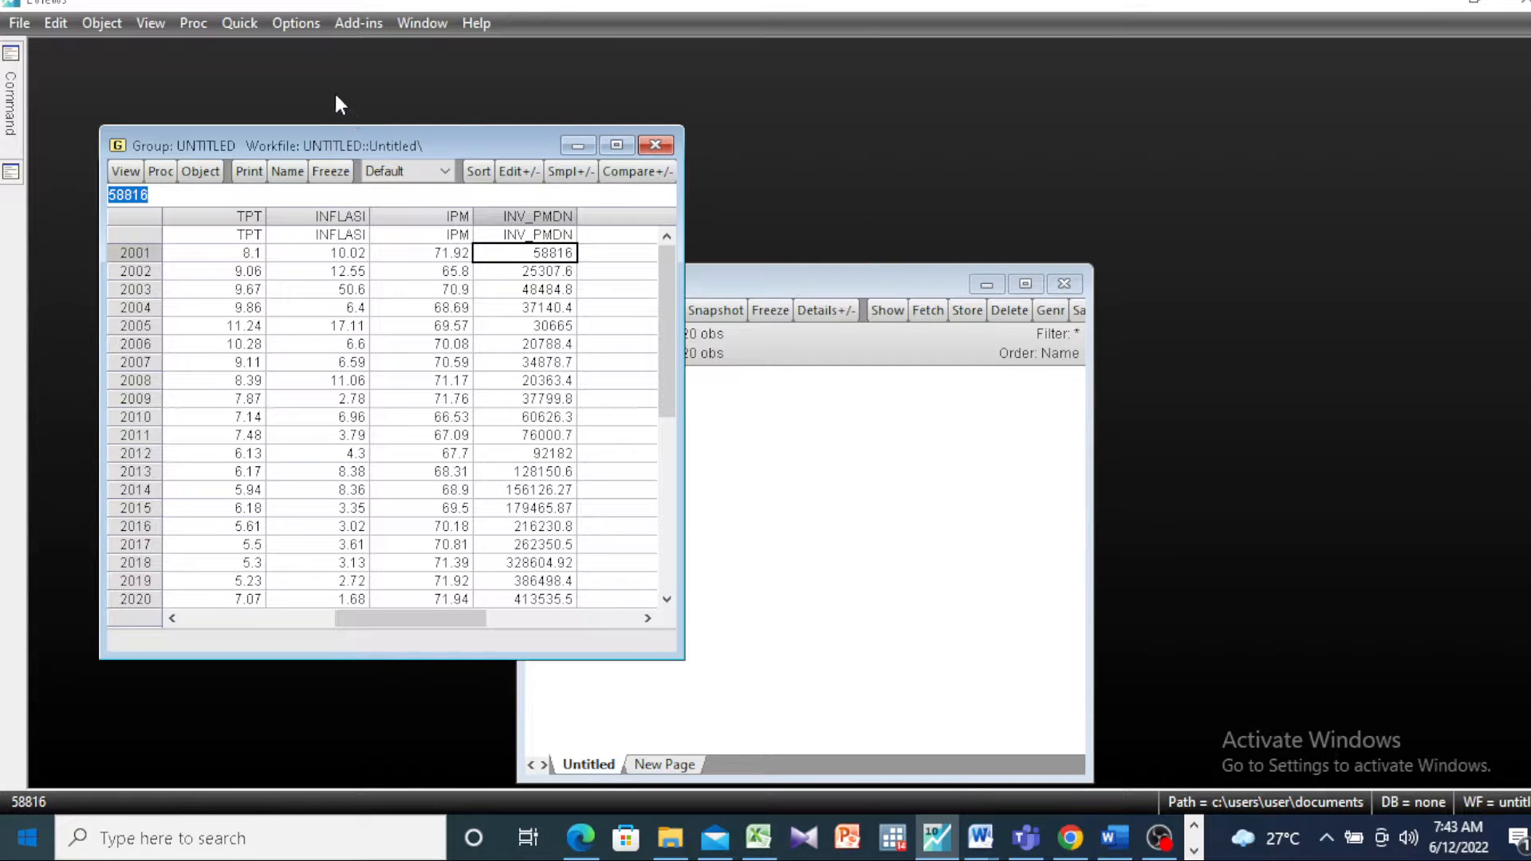
pyautogui.click(256, 32)
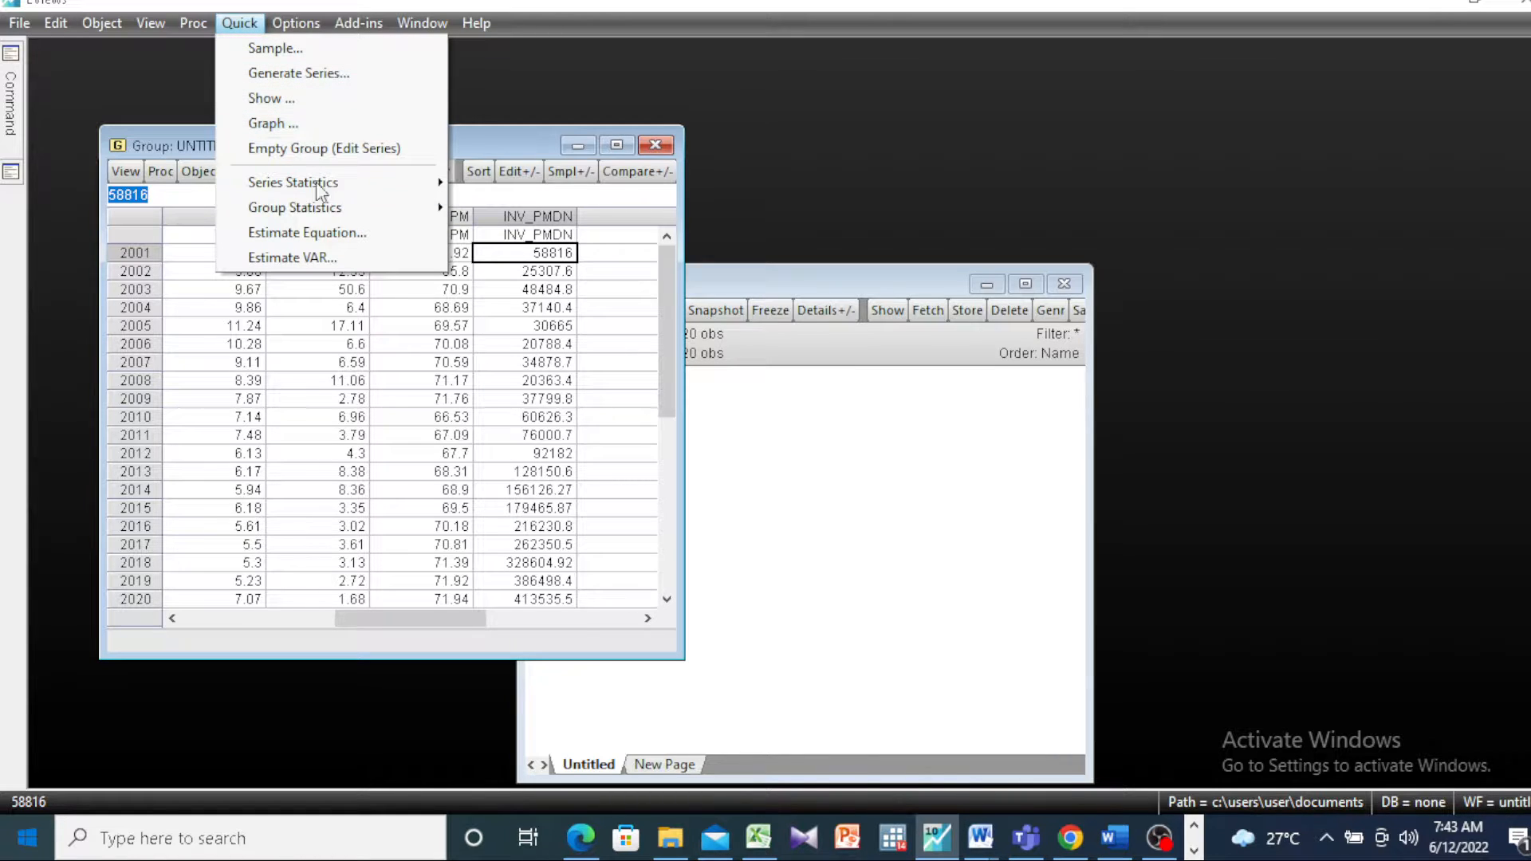
pyautogui.click(329, 234)
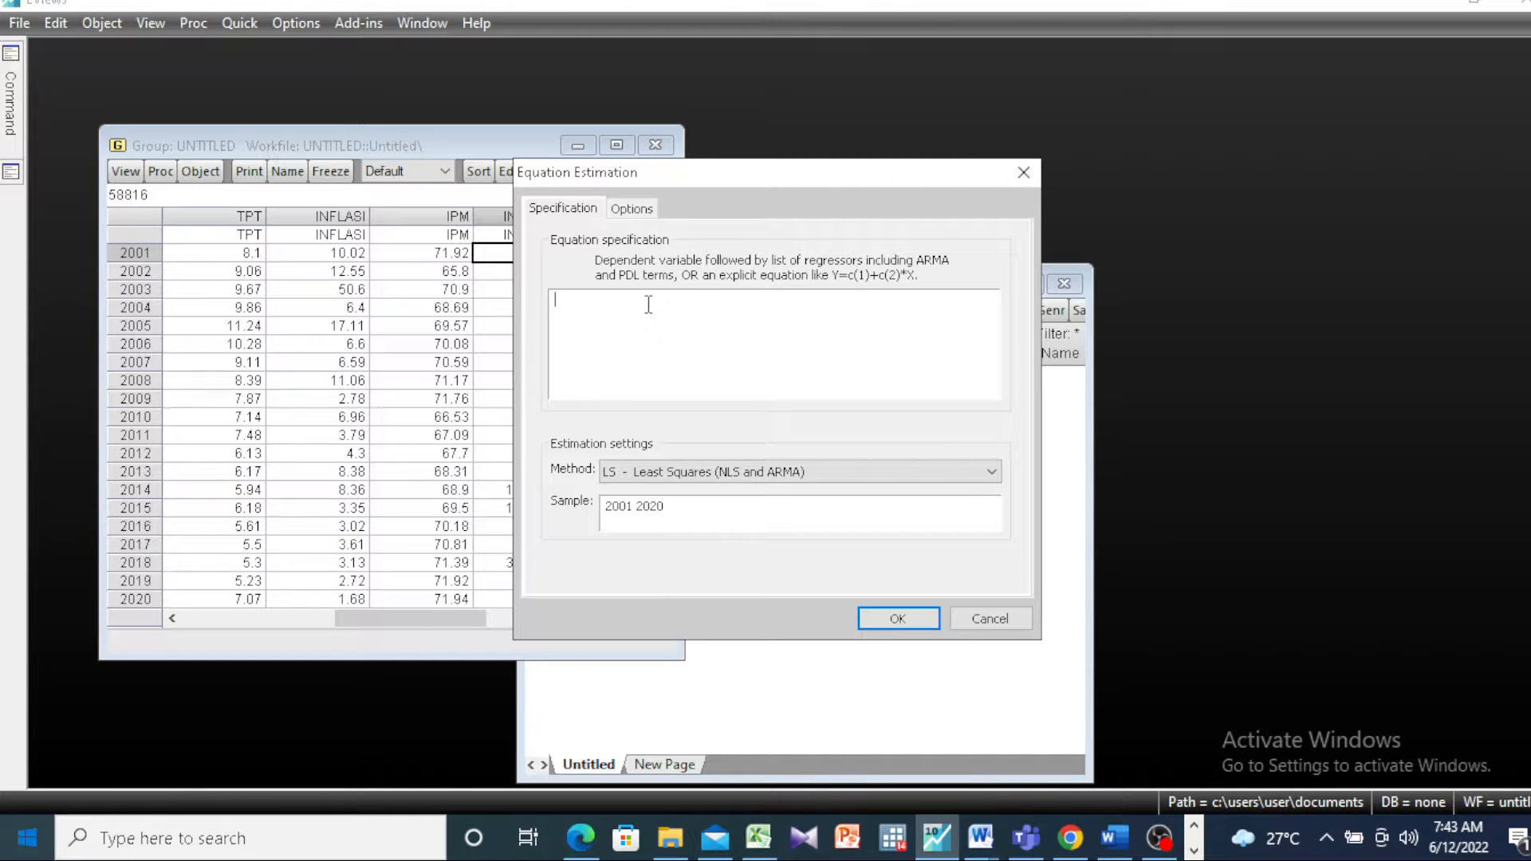
pyautogui.write('TPT C INFLASI IPM')
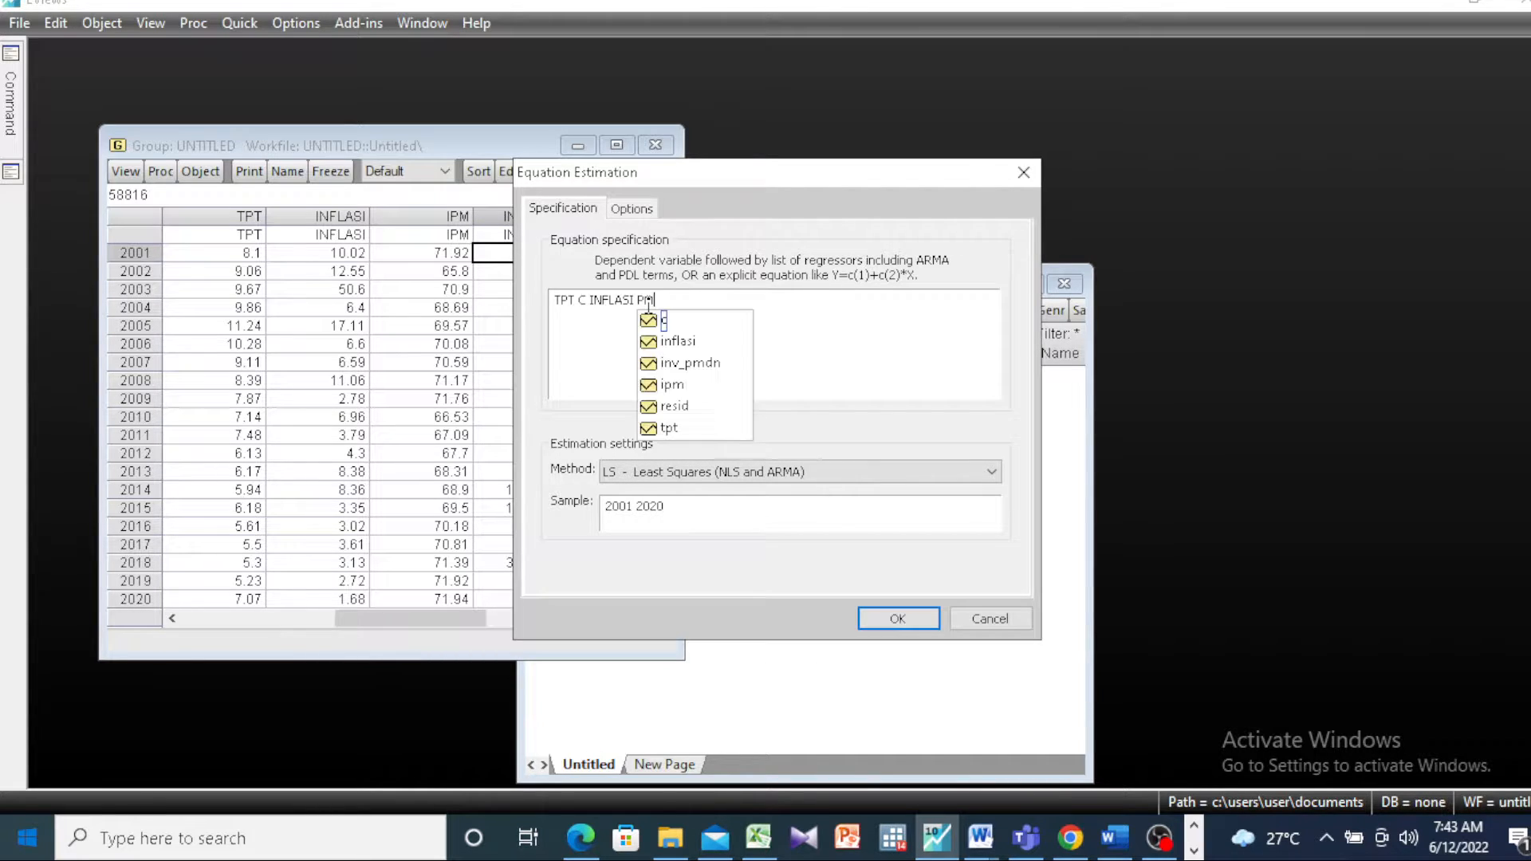
pyautogui.press('Escape')
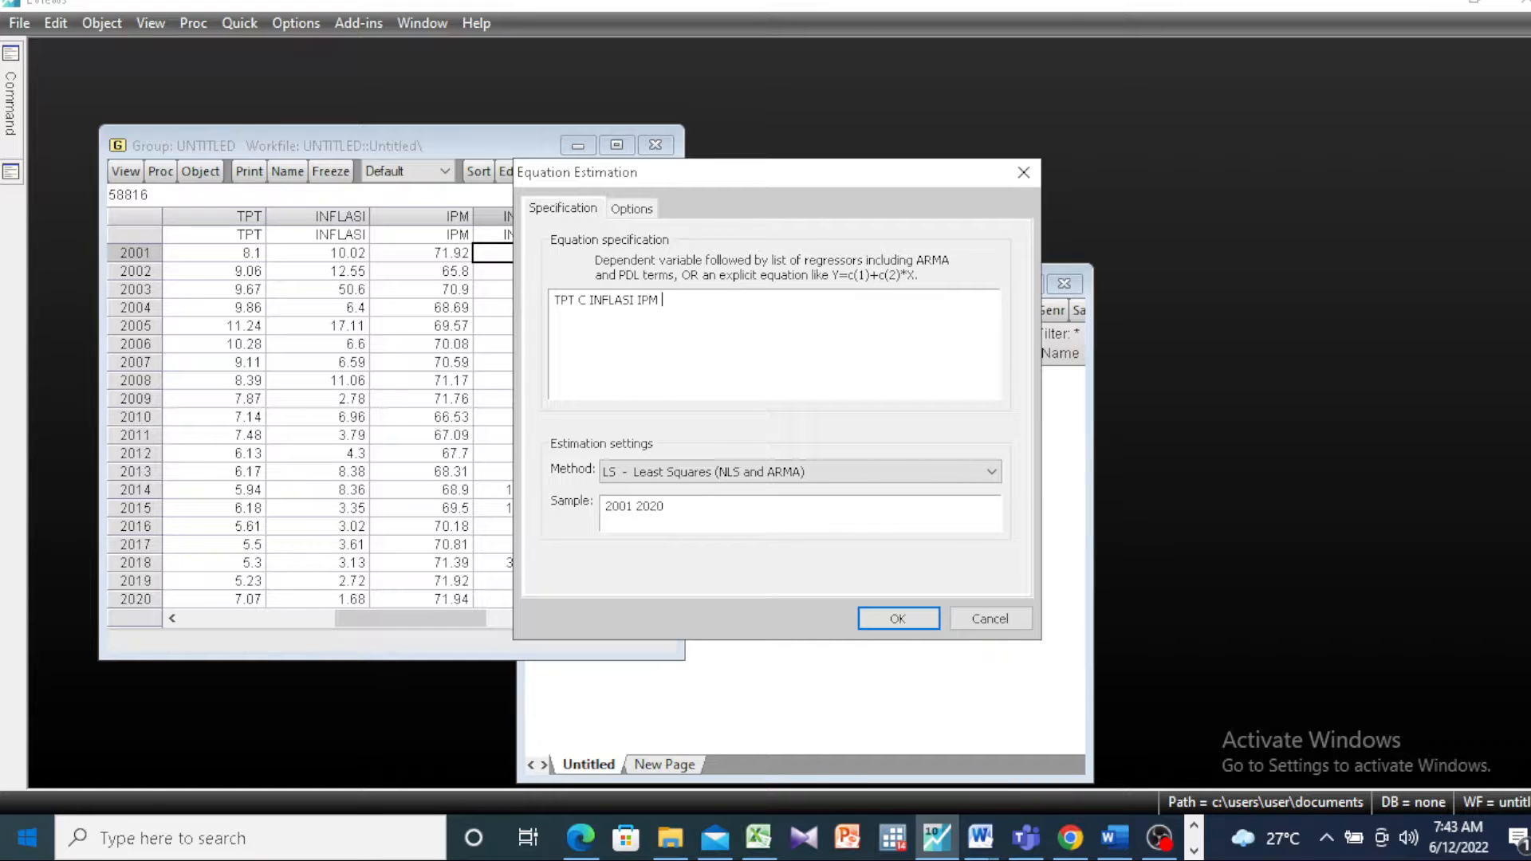
# Step: Add LOG(INV_PMDN) as the last regressor and run the least squares estimation over the 2001 2020 sample
pyautogui.write('LOG')
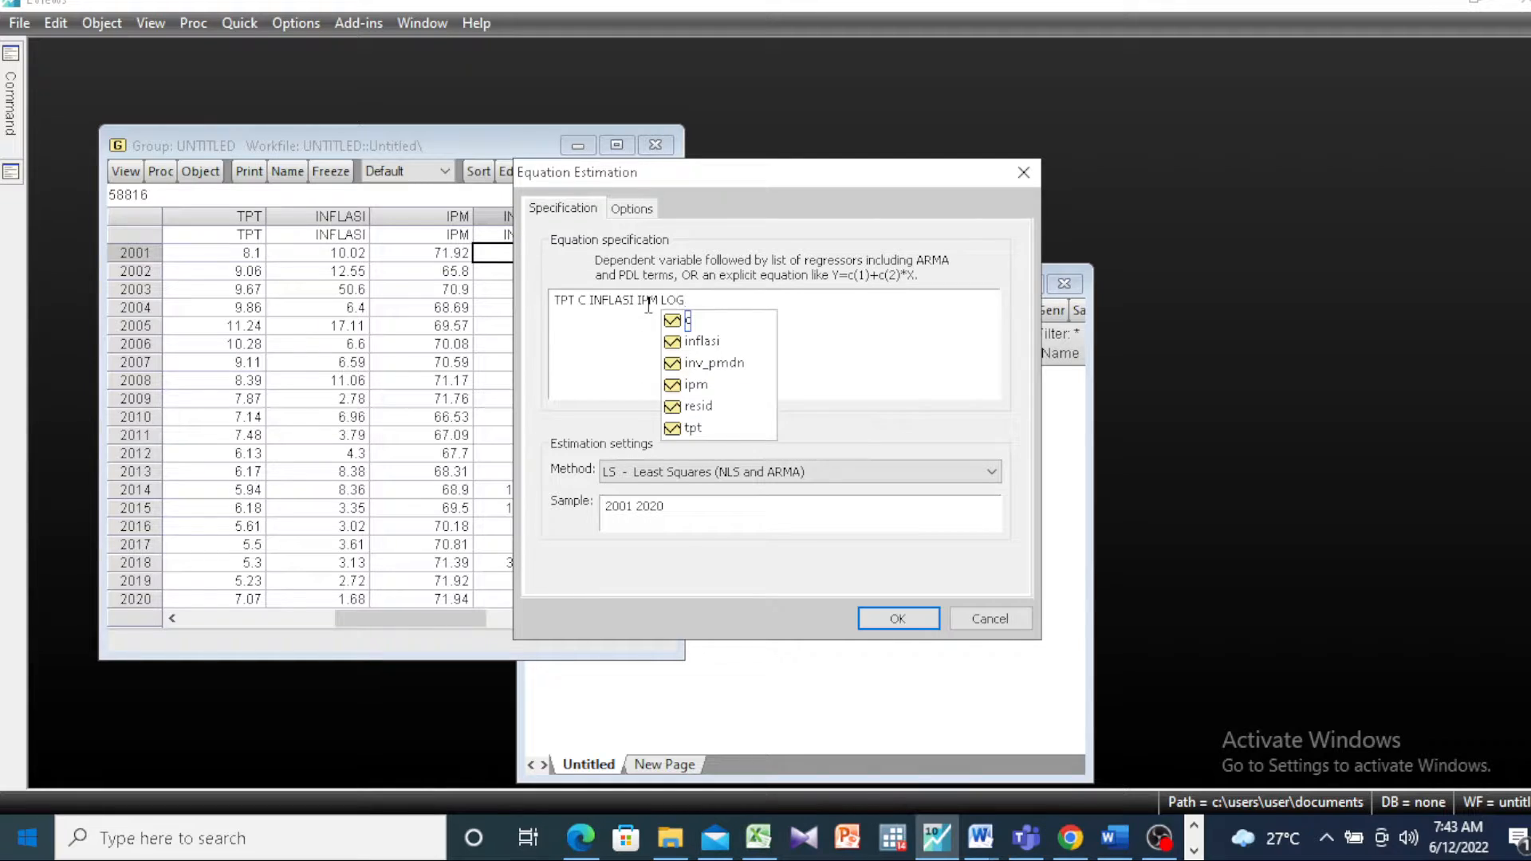
pyautogui.write('(')
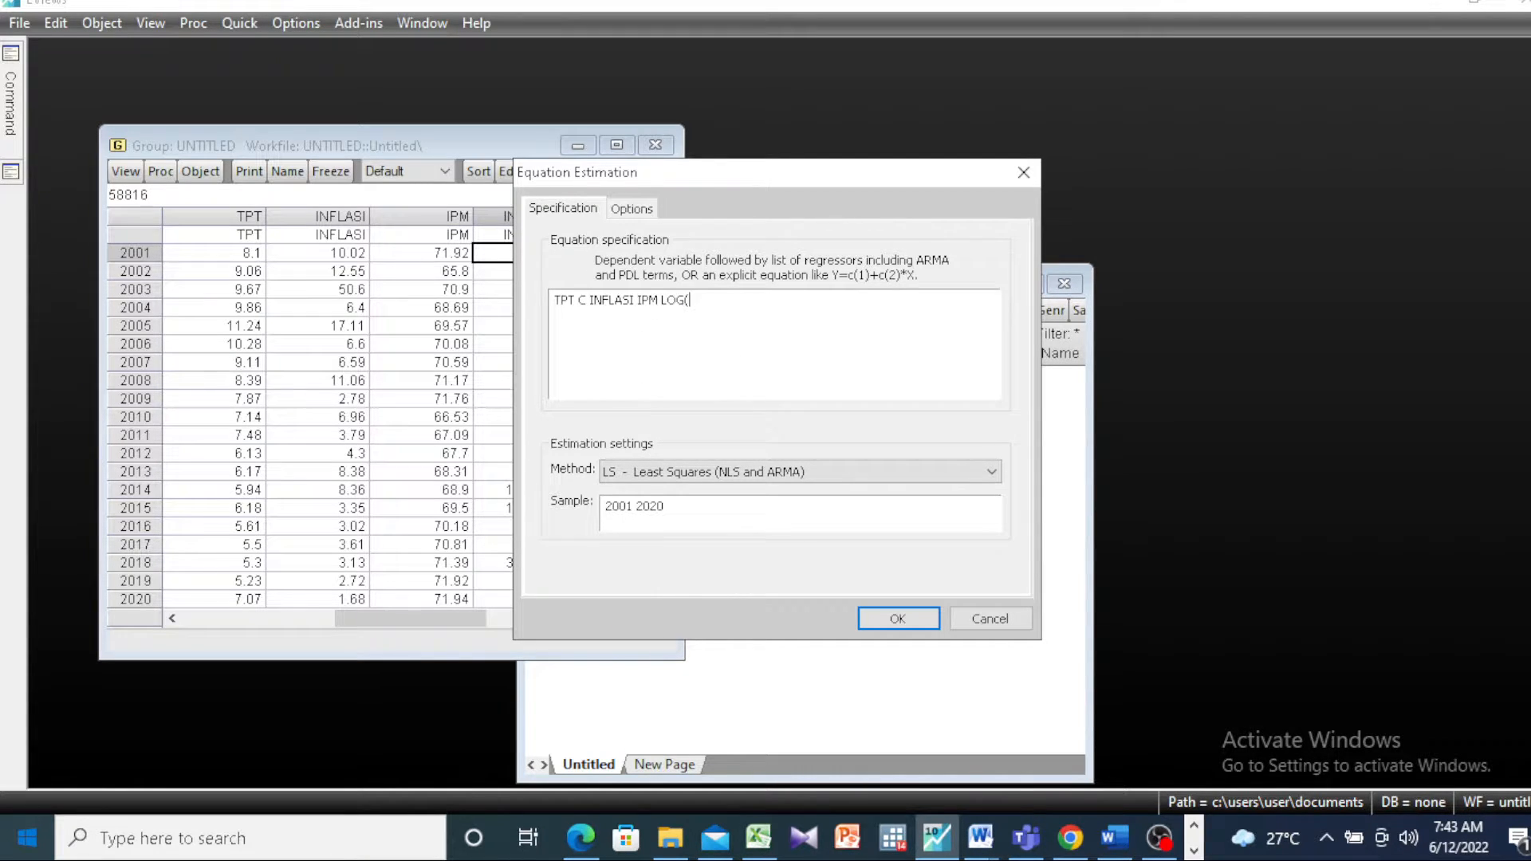
pyautogui.write('INV_')
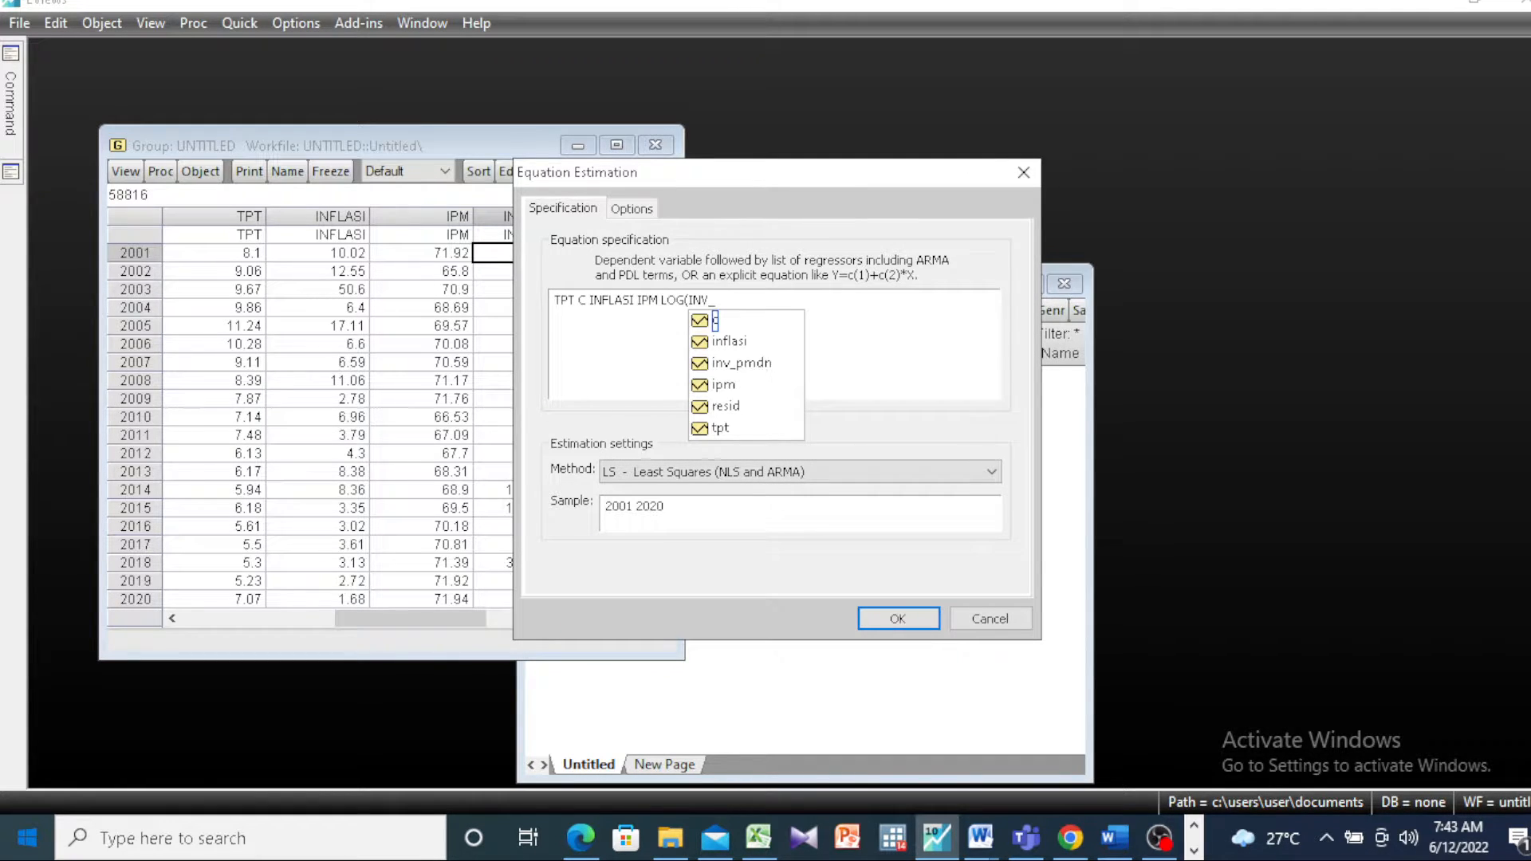
pyautogui.write('PMDN)')
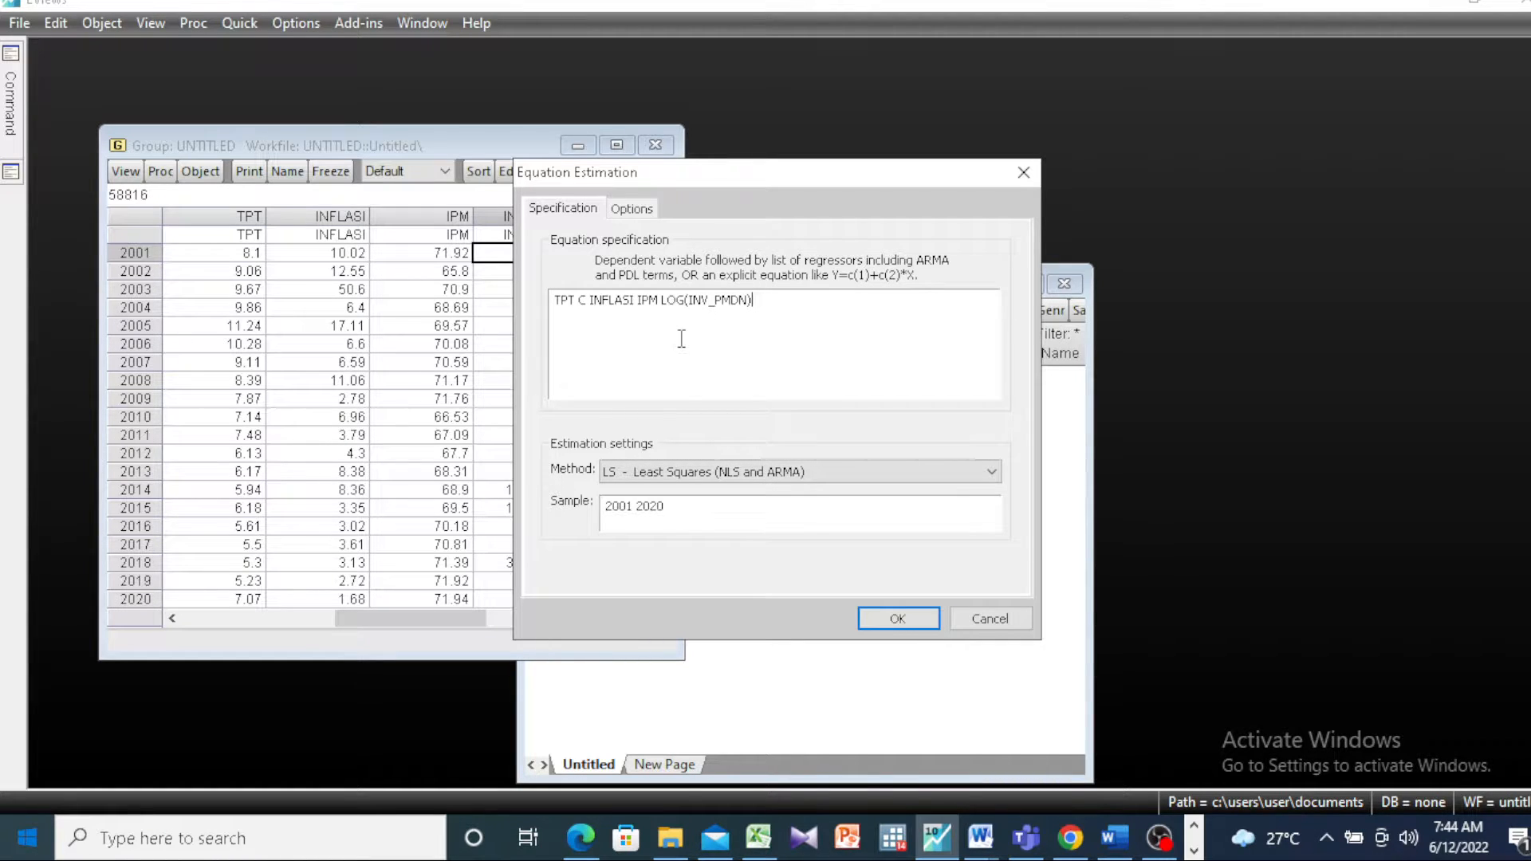
pyautogui.click(897, 619)
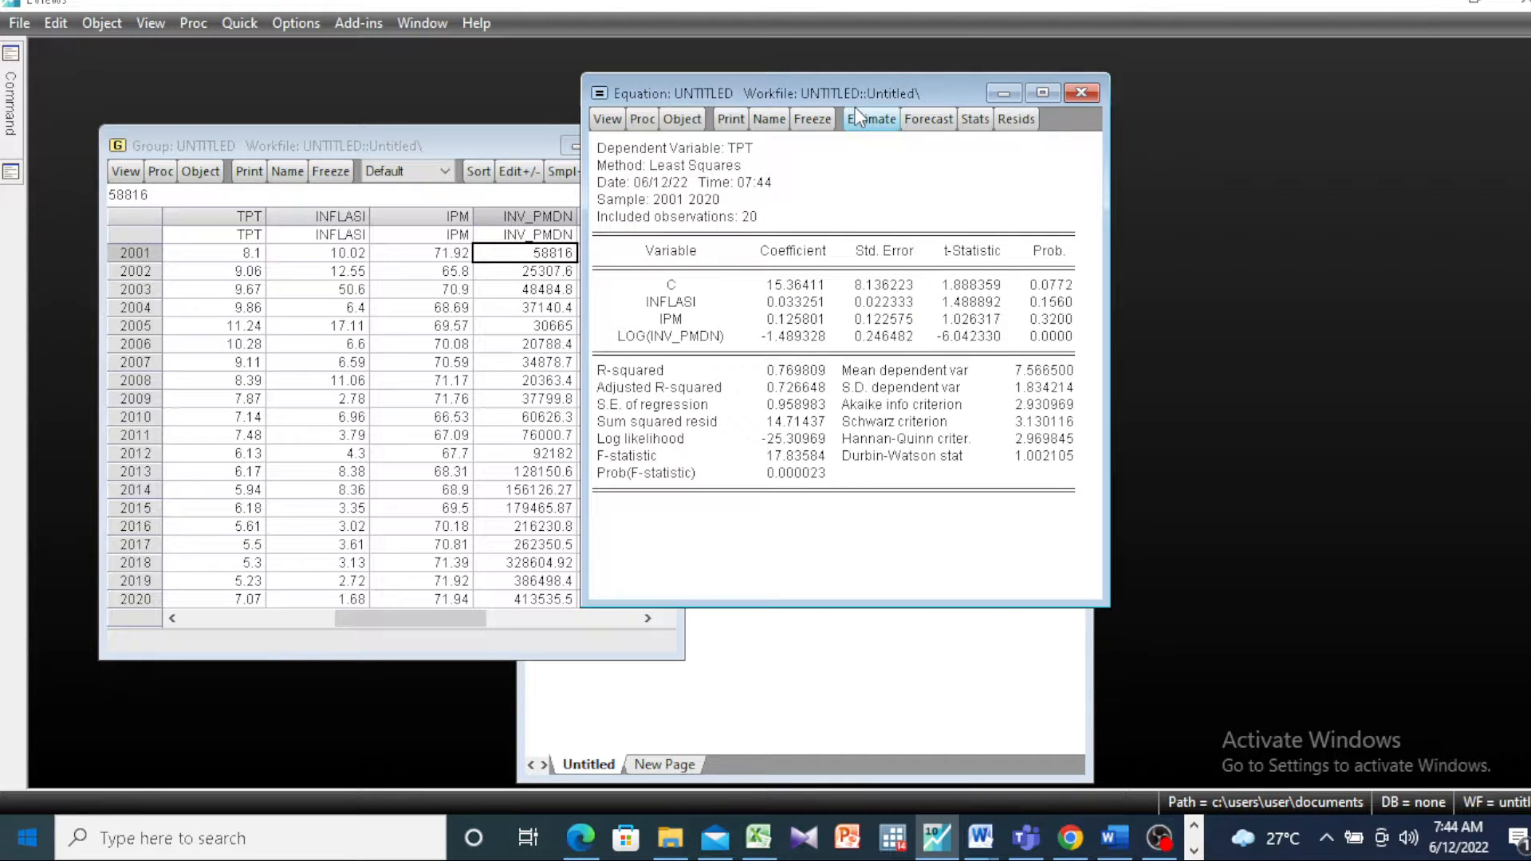
# Step: Move the equation window clear of the group window and switch to the Word document BAB 4 MINI SKRIPSI
pyautogui.moveTo(856, 108); pyautogui.dragTo(1097, 149)
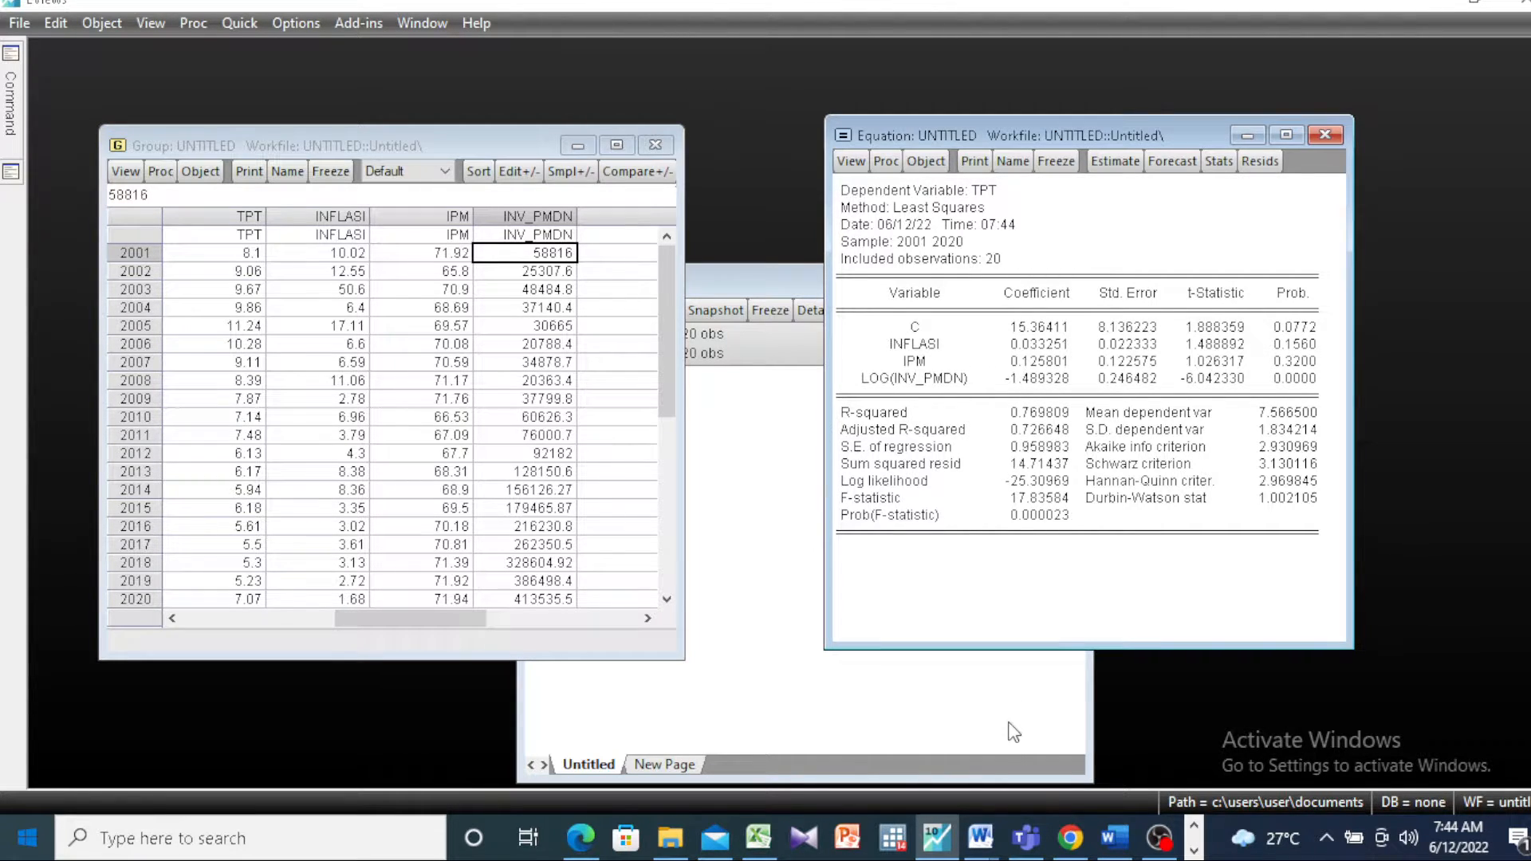
pyautogui.click(987, 844)
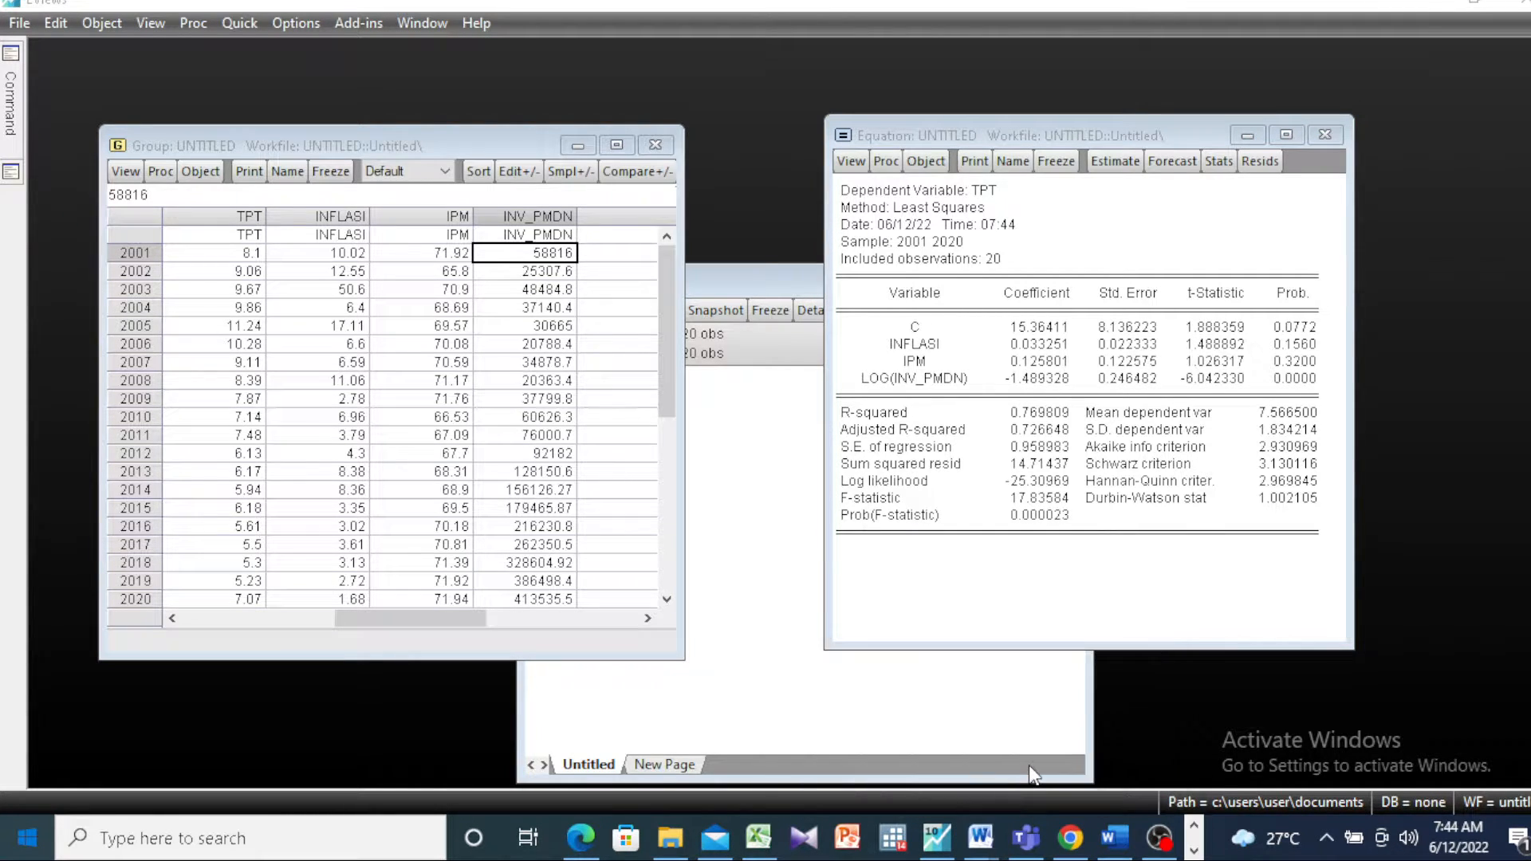
pyautogui.click(1029, 764)
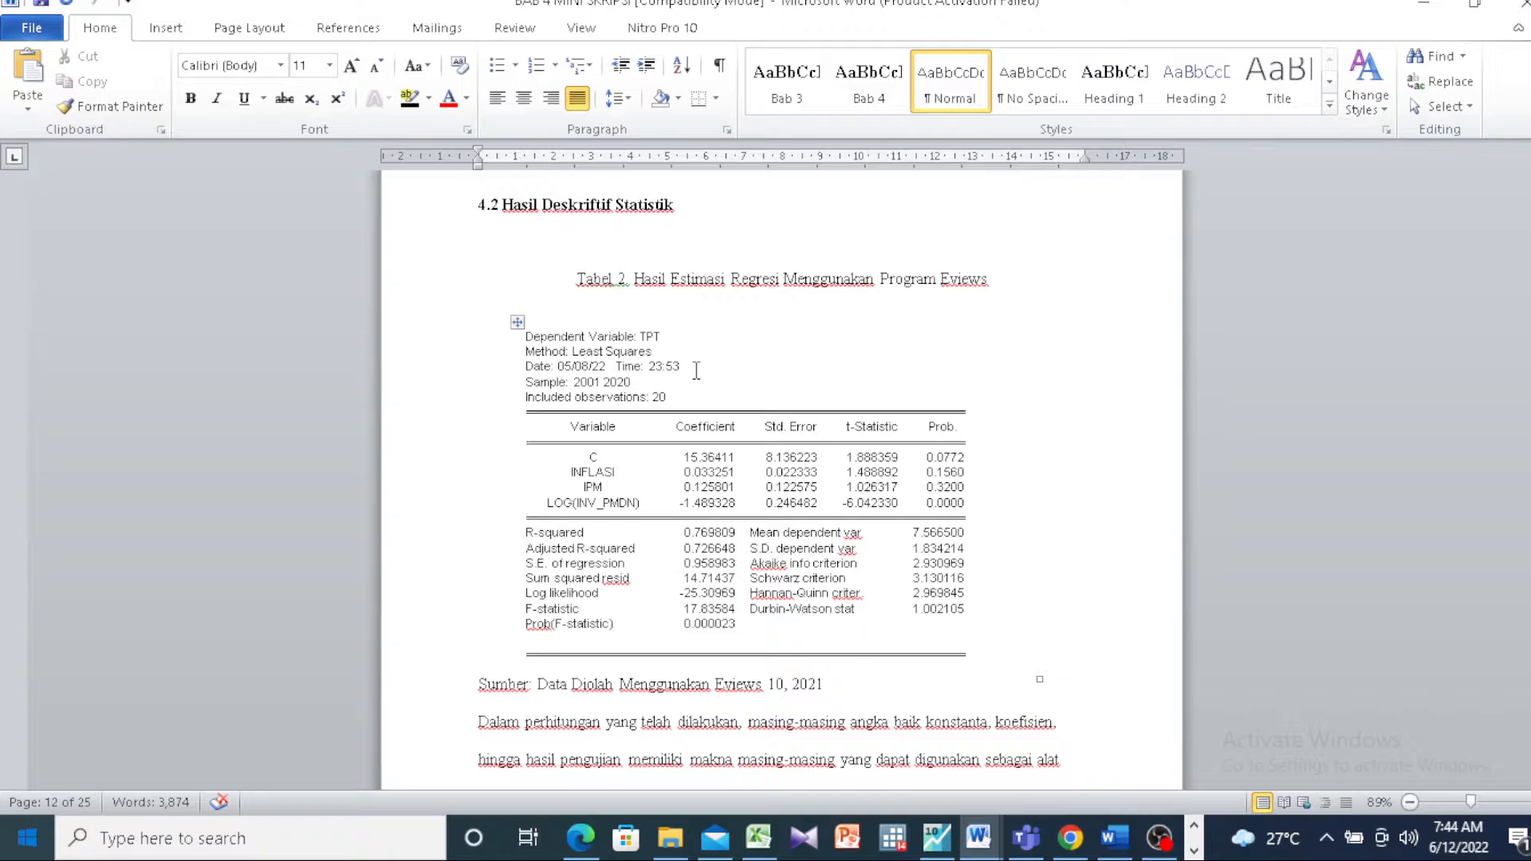
# Step: Examine the regression output table in section 4.2, the regression equation and the interpretation of each coefficient
pyautogui.scroll(-5, 696, 370)
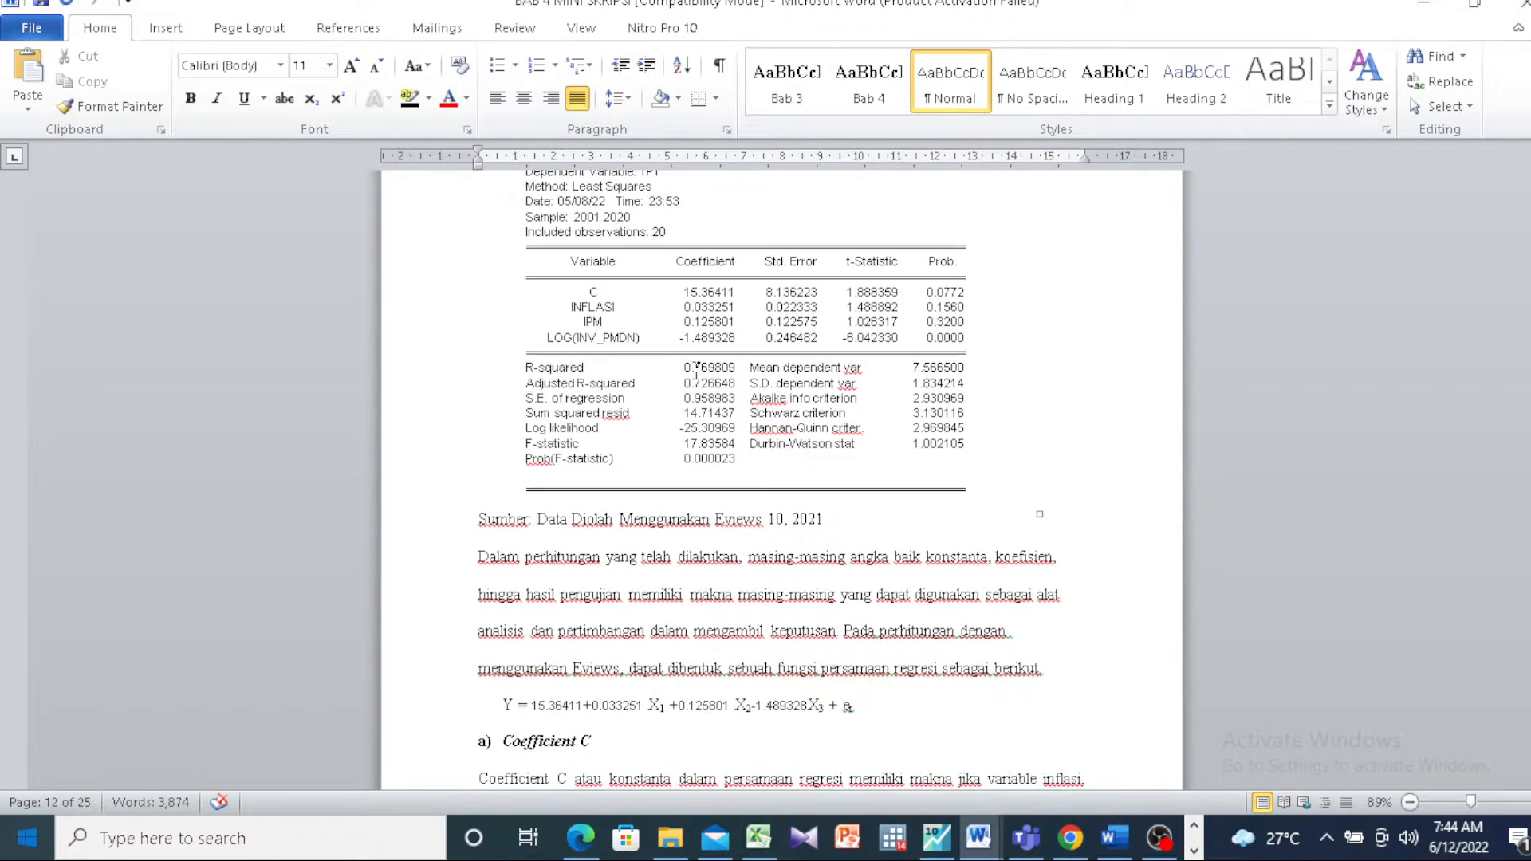
pyautogui.scroll(-2, 696, 370)
pyautogui.scroll(3, 696, 370)
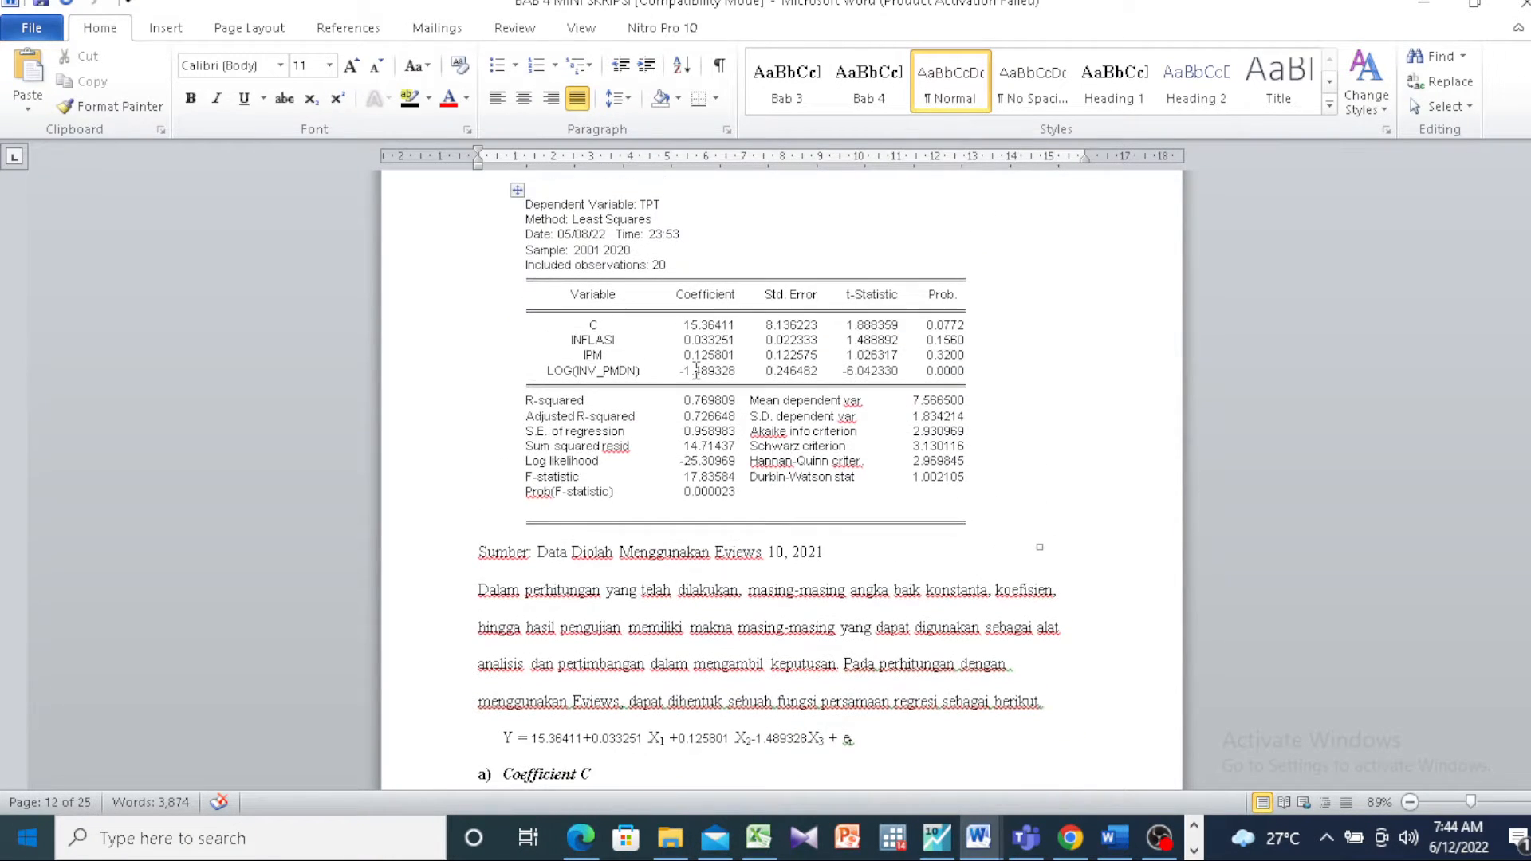
pyautogui.scroll(-2, 590, 635)
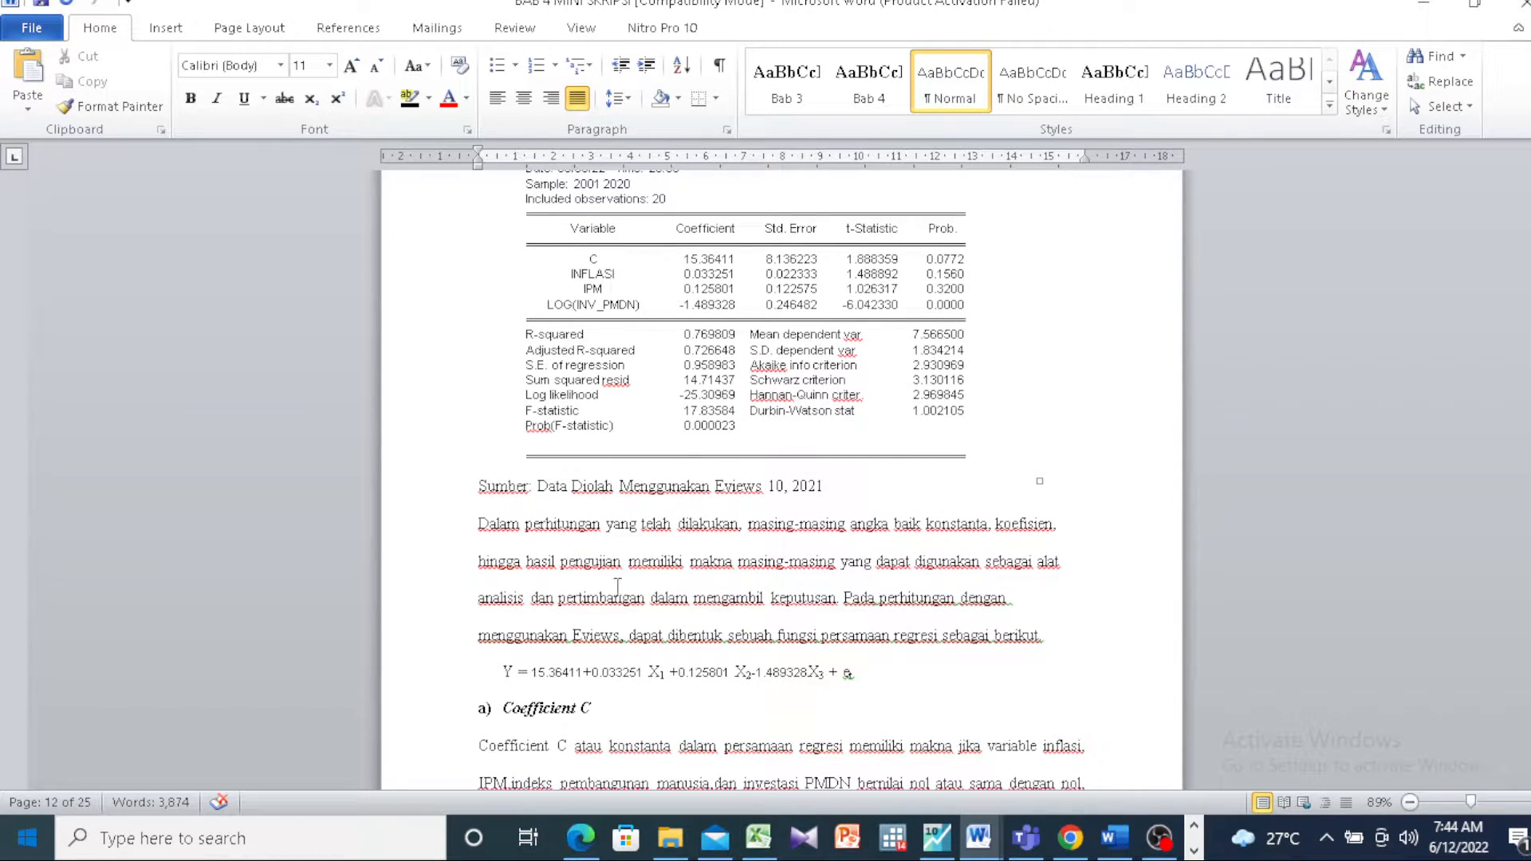
pyautogui.scroll(-1, 595, 591)
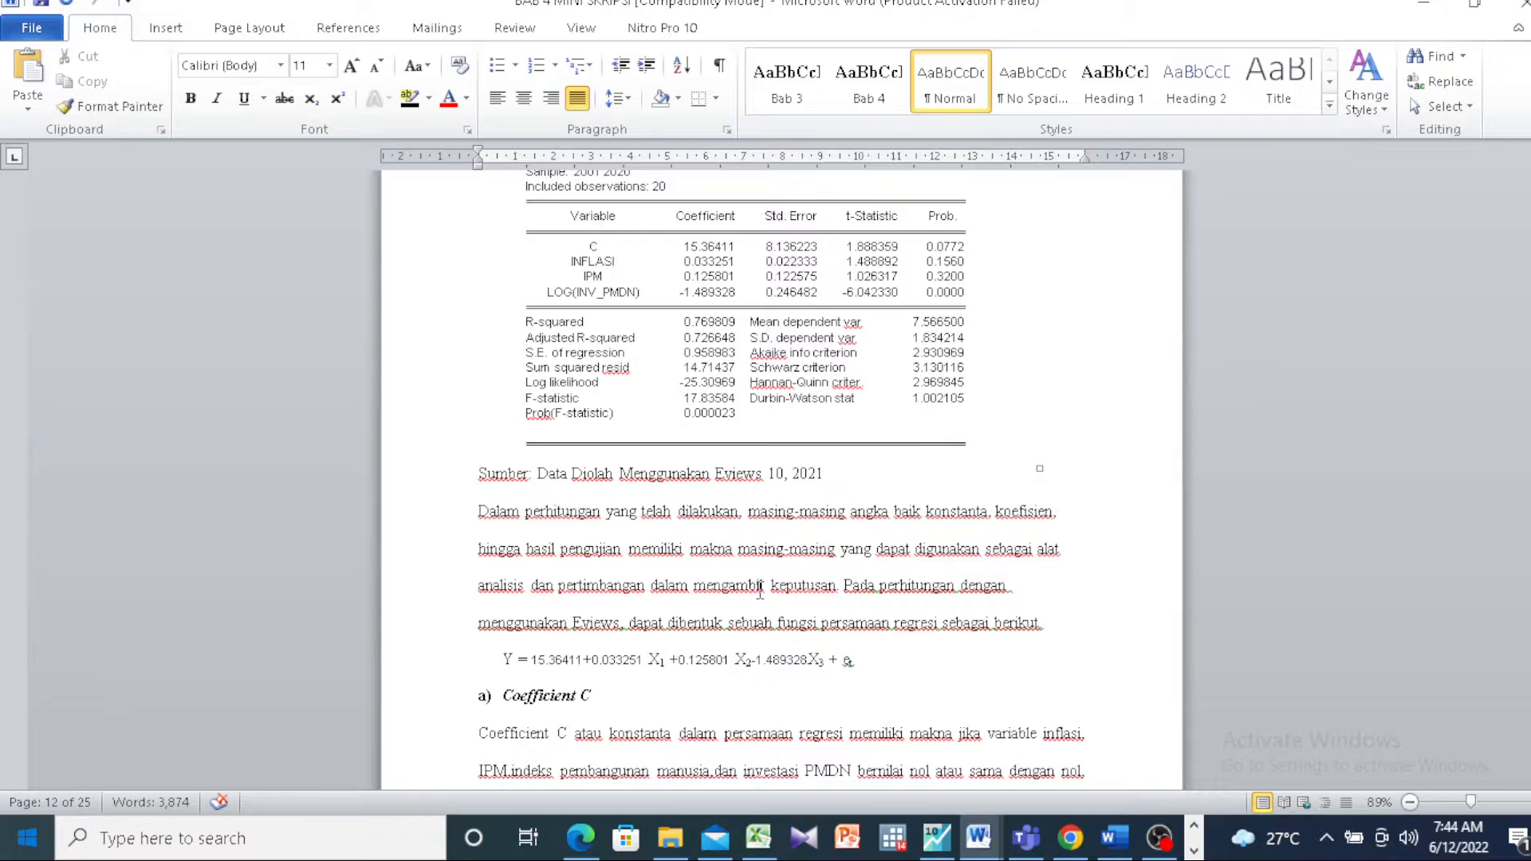
pyautogui.scroll(-15, 759, 592)
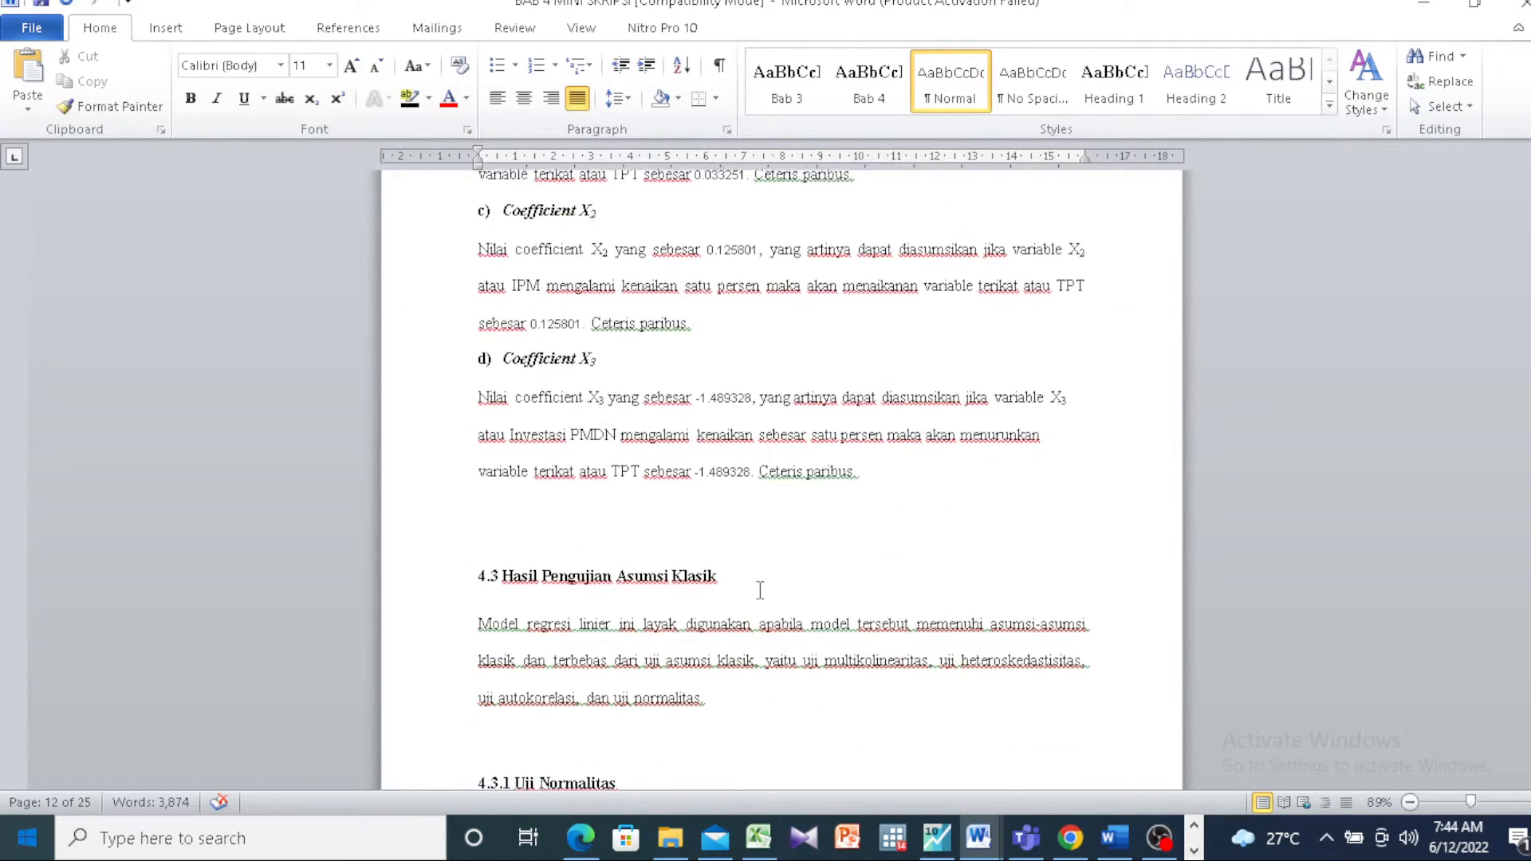
pyautogui.scroll(15, 760, 590)
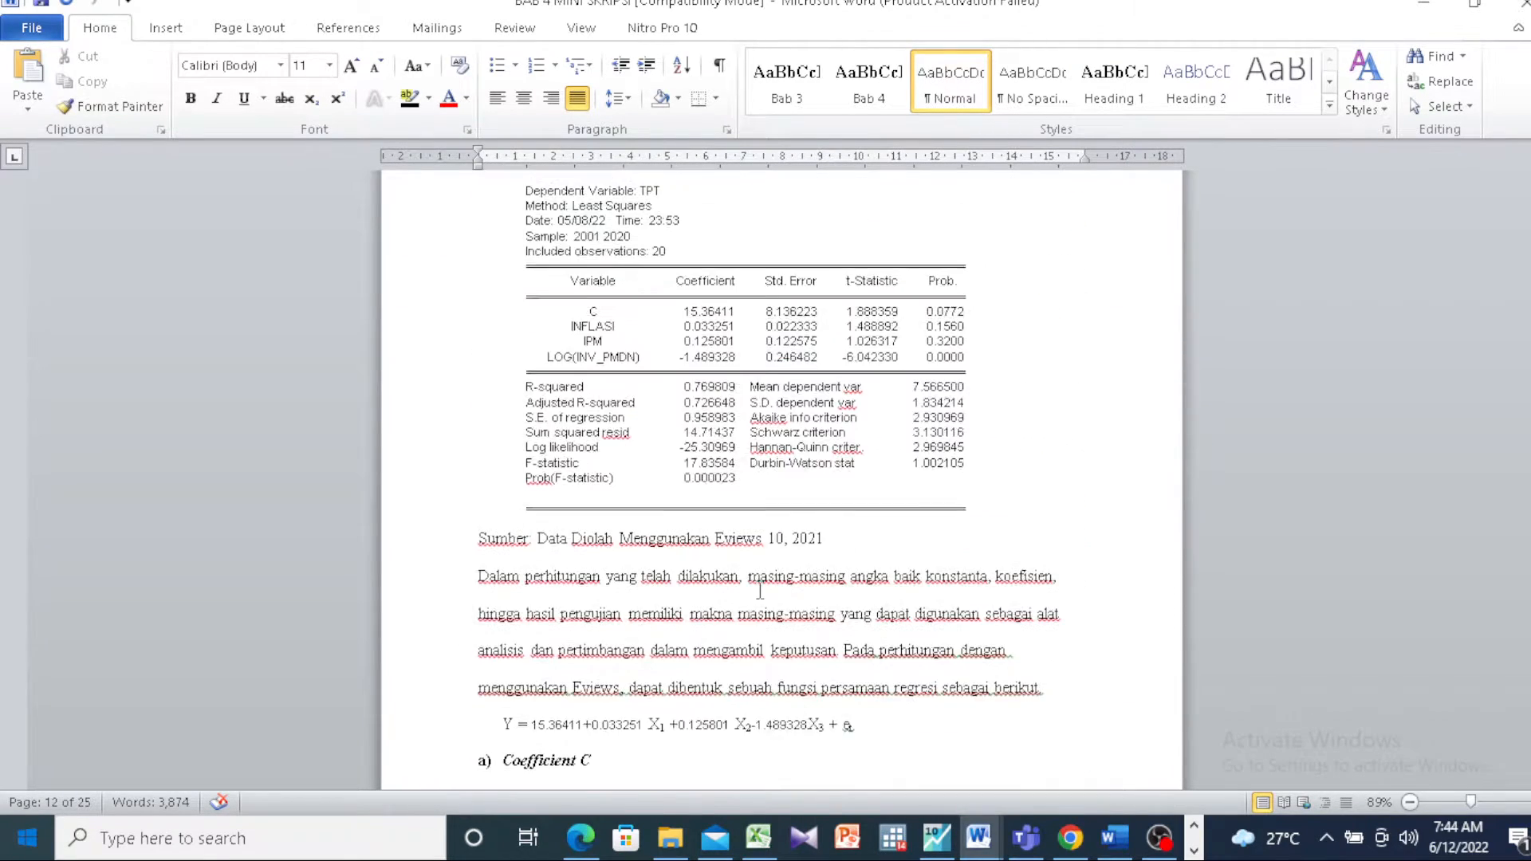
pyautogui.scroll(2, 759, 591)
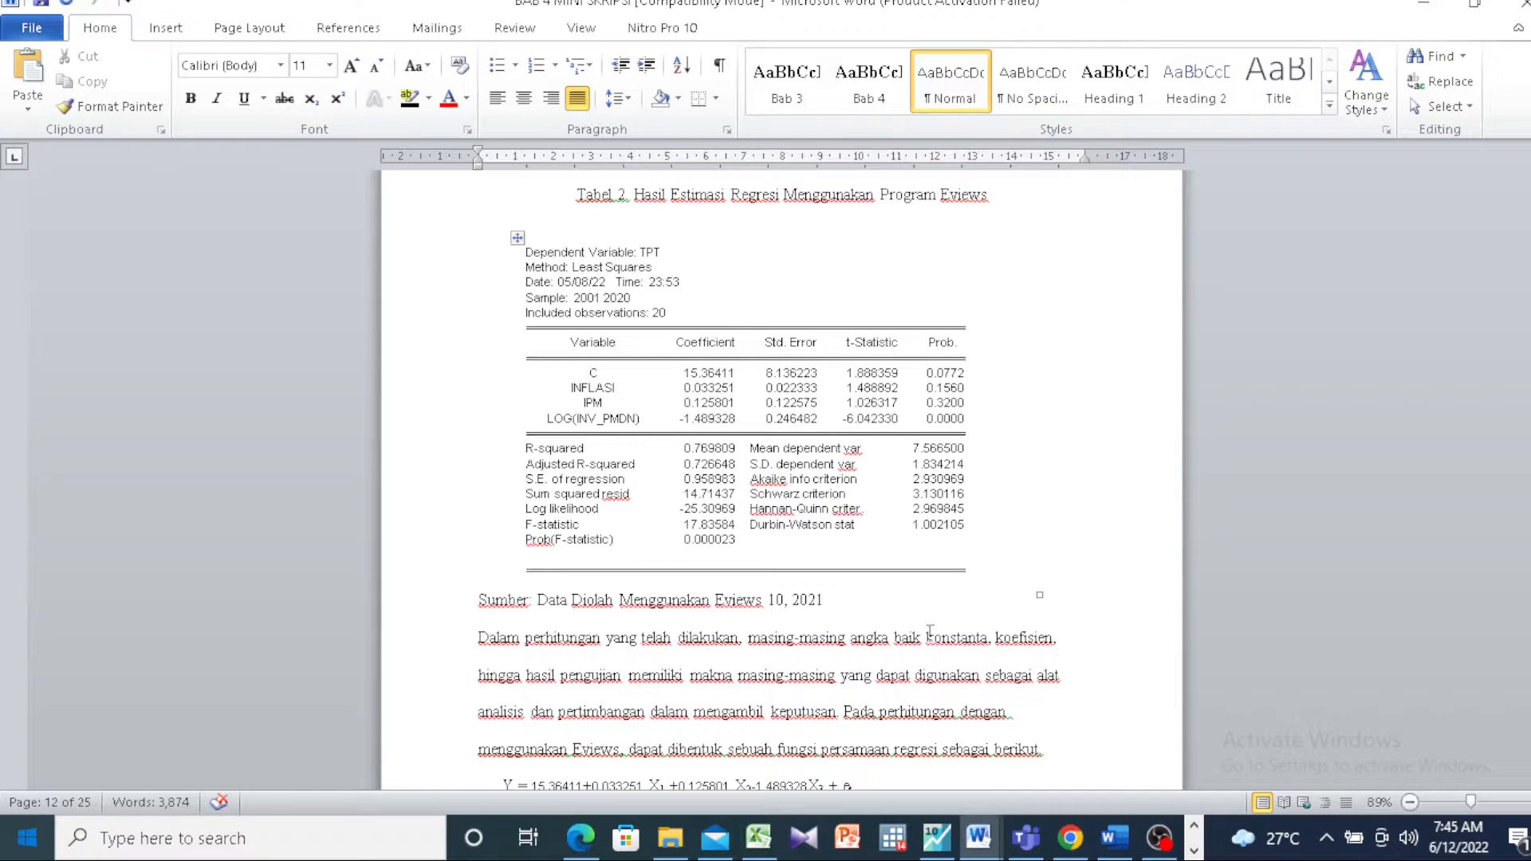
# Step: Switch back to EViews and run the Histogram - Normality Test on the residuals of the estimated equation
pyautogui.click(937, 837)
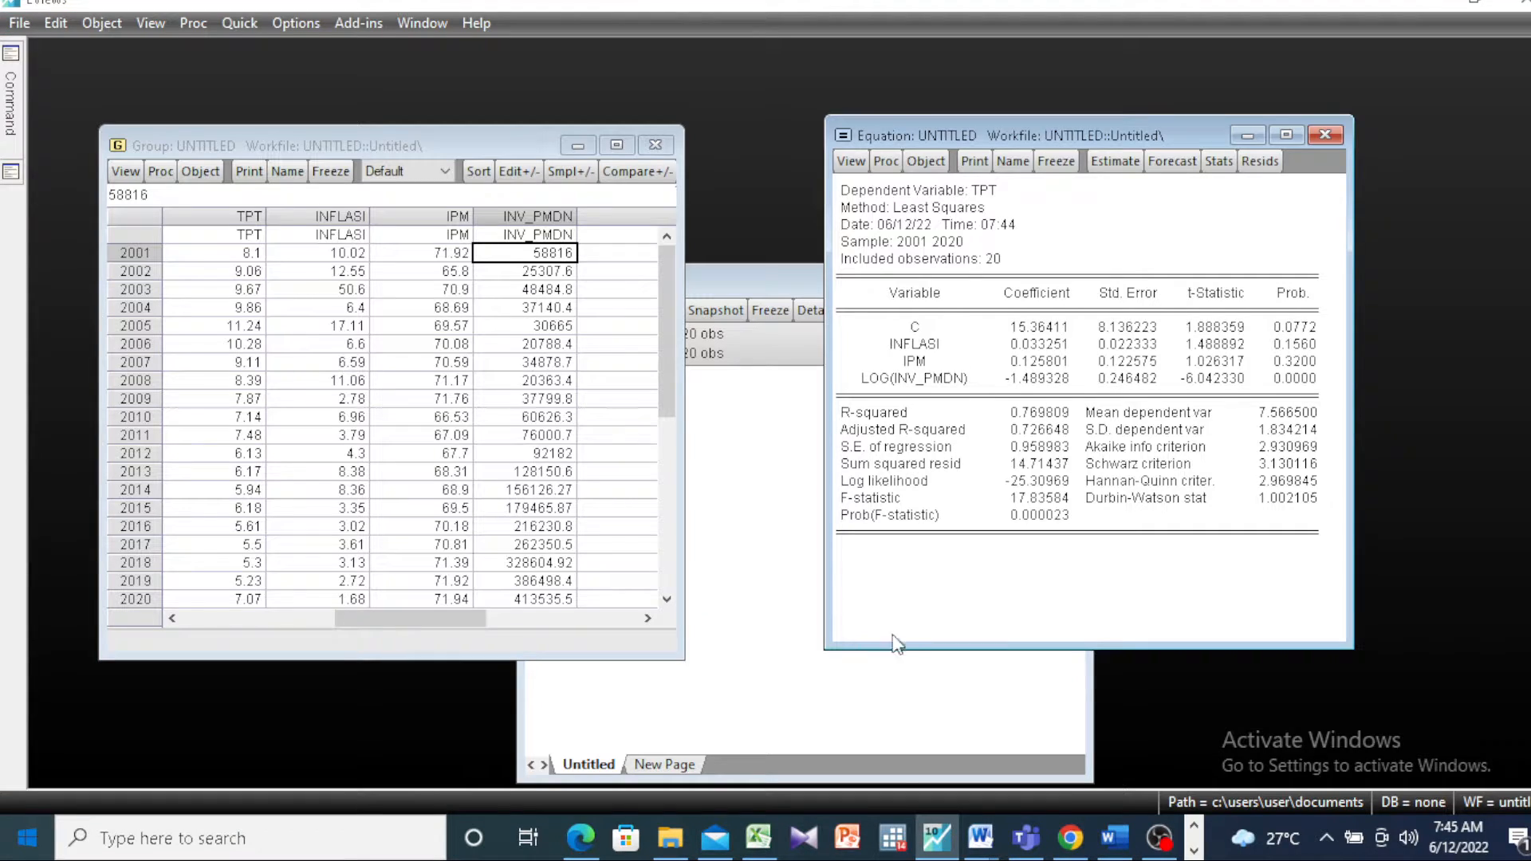
pyautogui.click(851, 162)
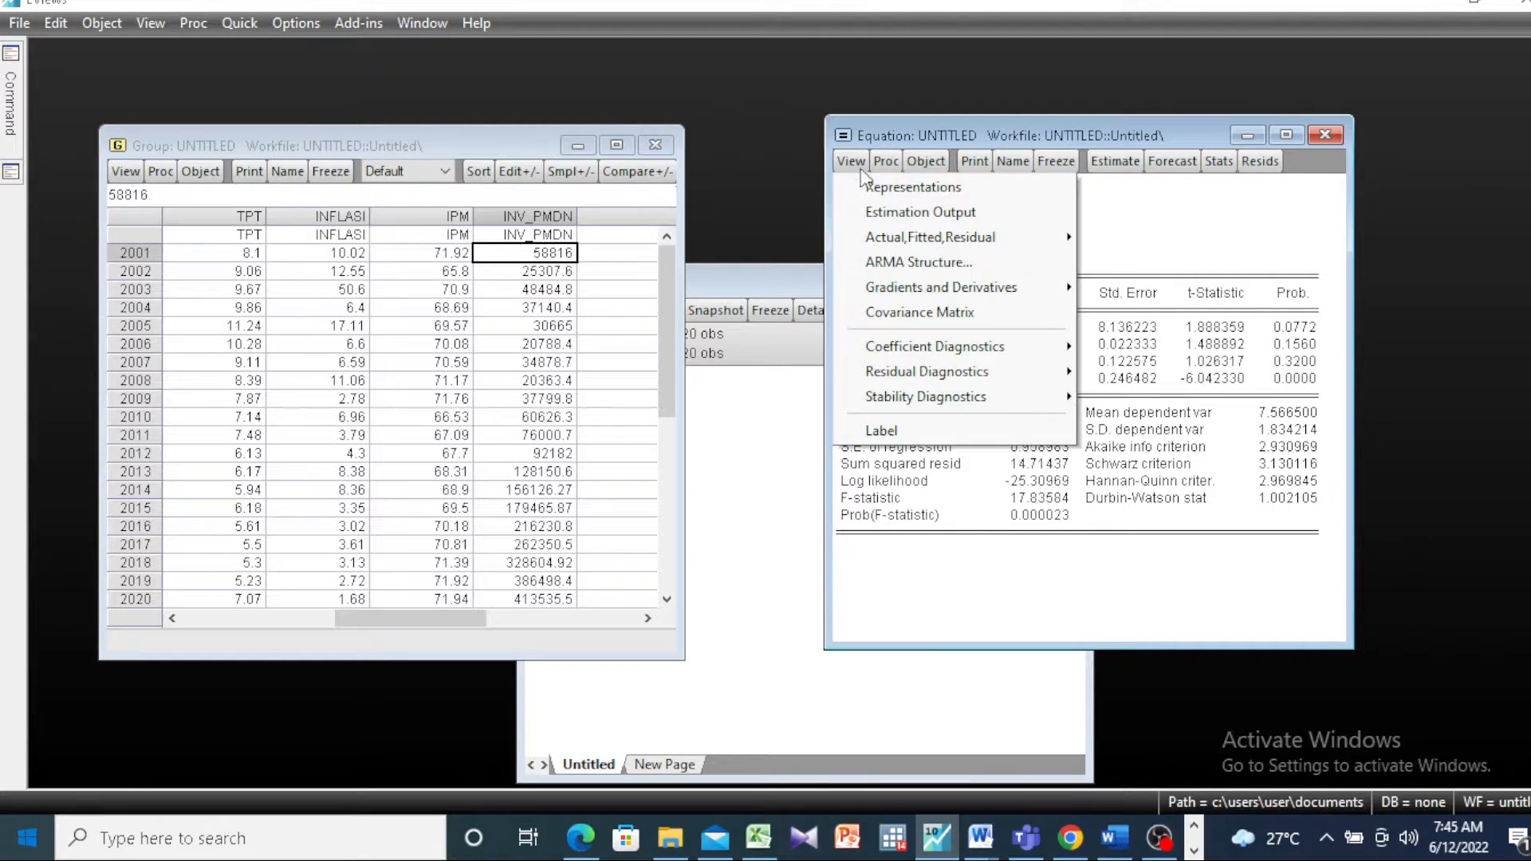
pyautogui.moveTo(877, 238)
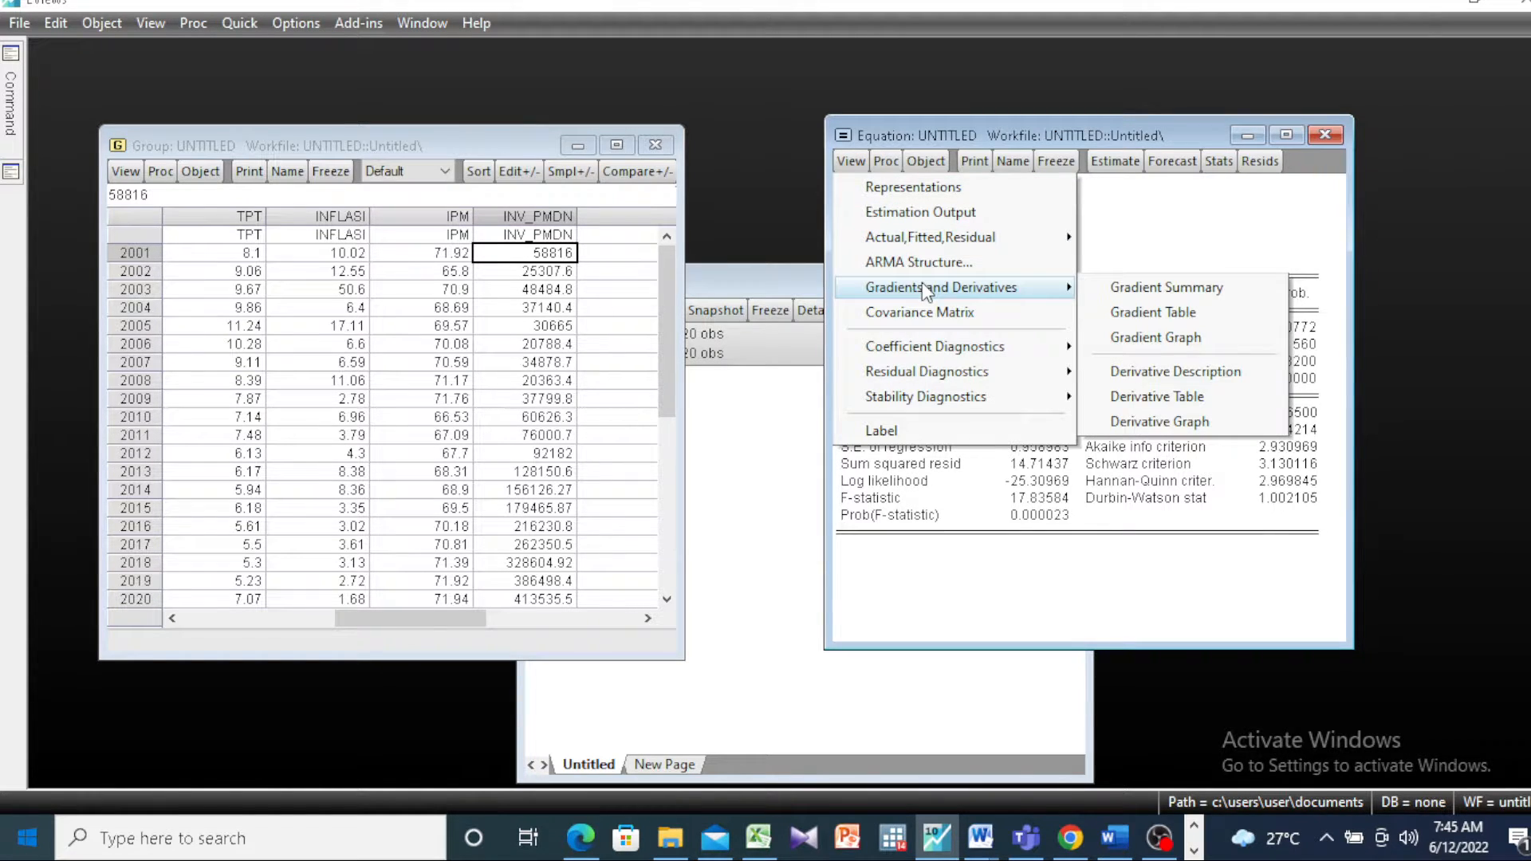
pyautogui.moveTo(949, 381)
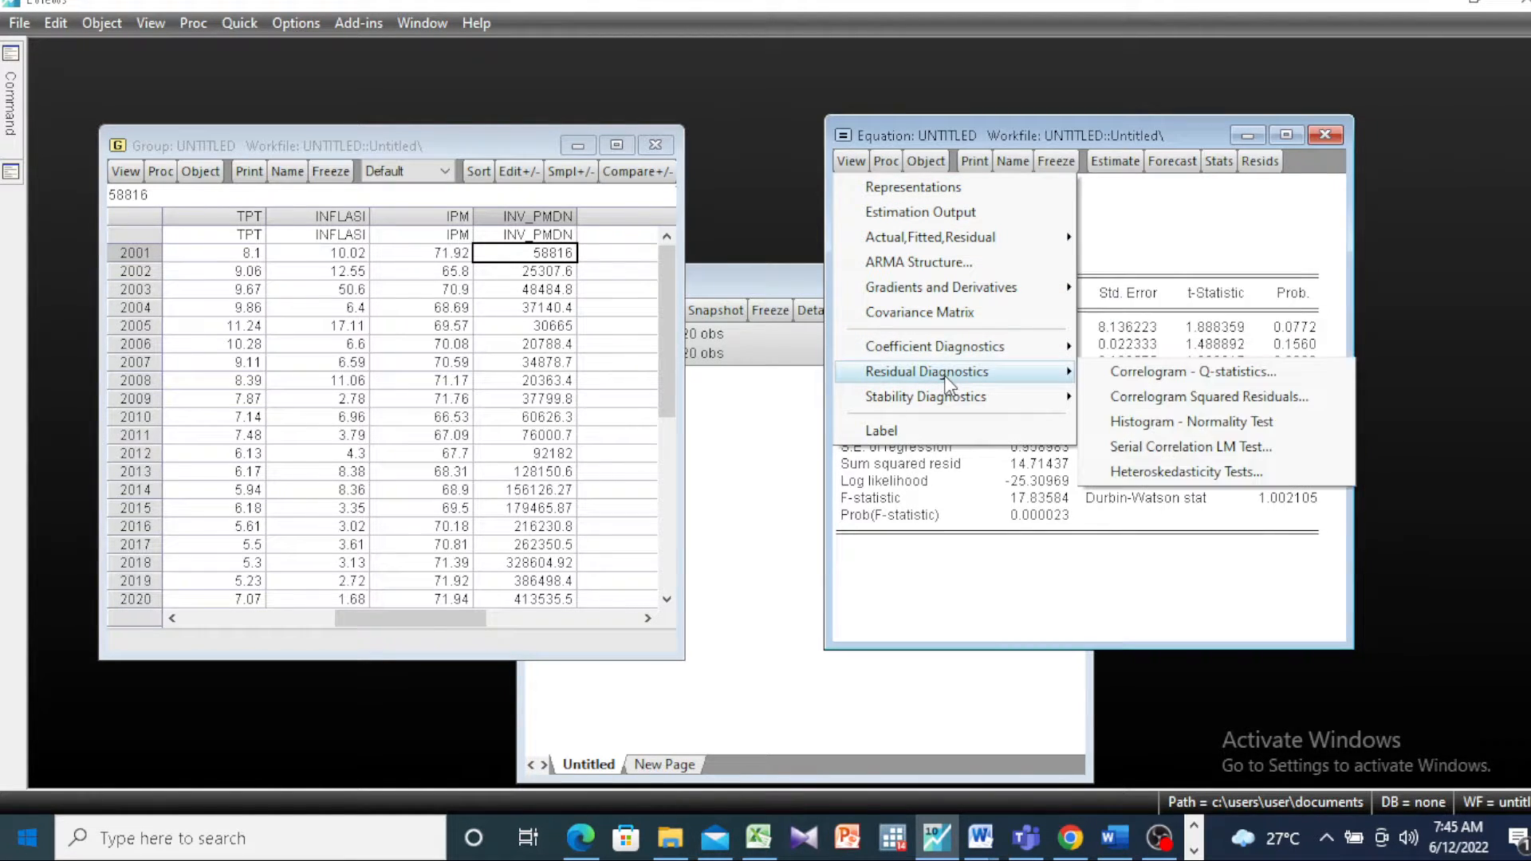
pyautogui.click(1227, 420)
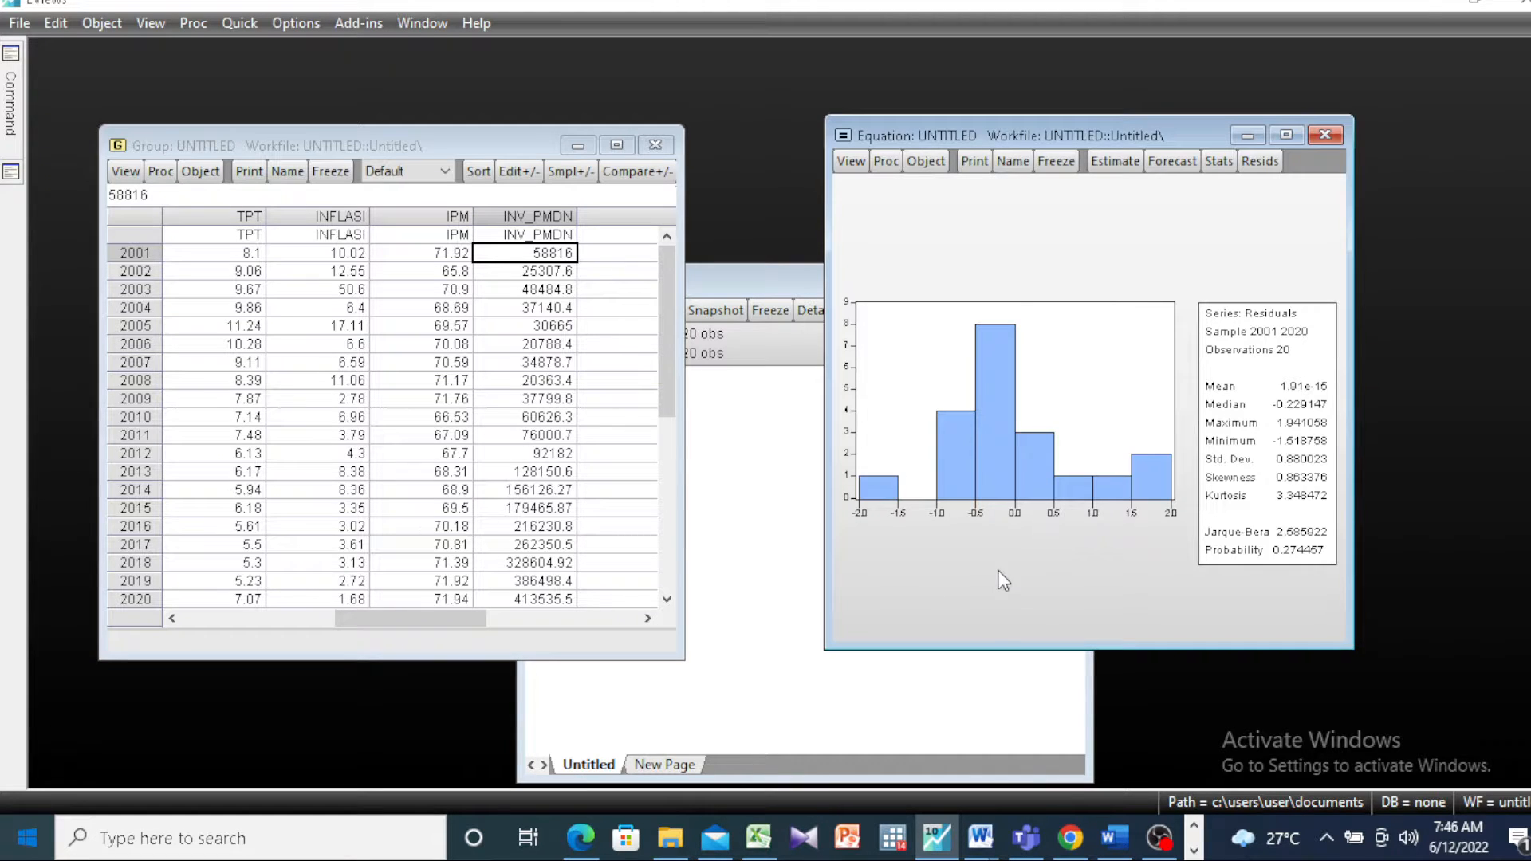
# Step: Switch to the Word document BAB 4 MINI SKRIPSI and find the residual histogram in section 4.3.1 Uji Normalitas
pyautogui.moveTo(981, 842)
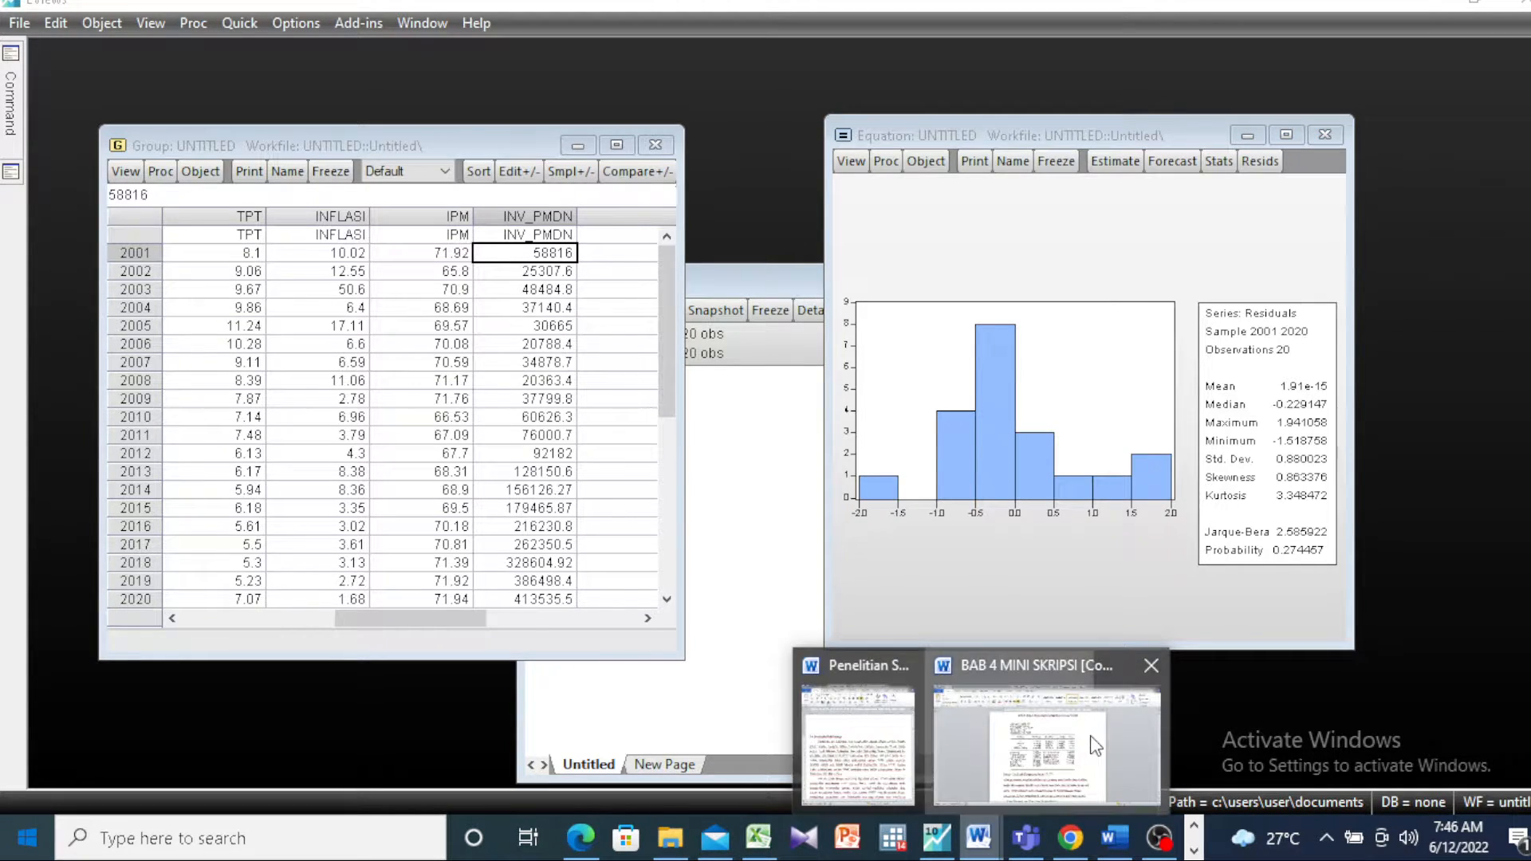
pyautogui.click(1089, 737)
pyautogui.scroll(-15, 1092, 737)
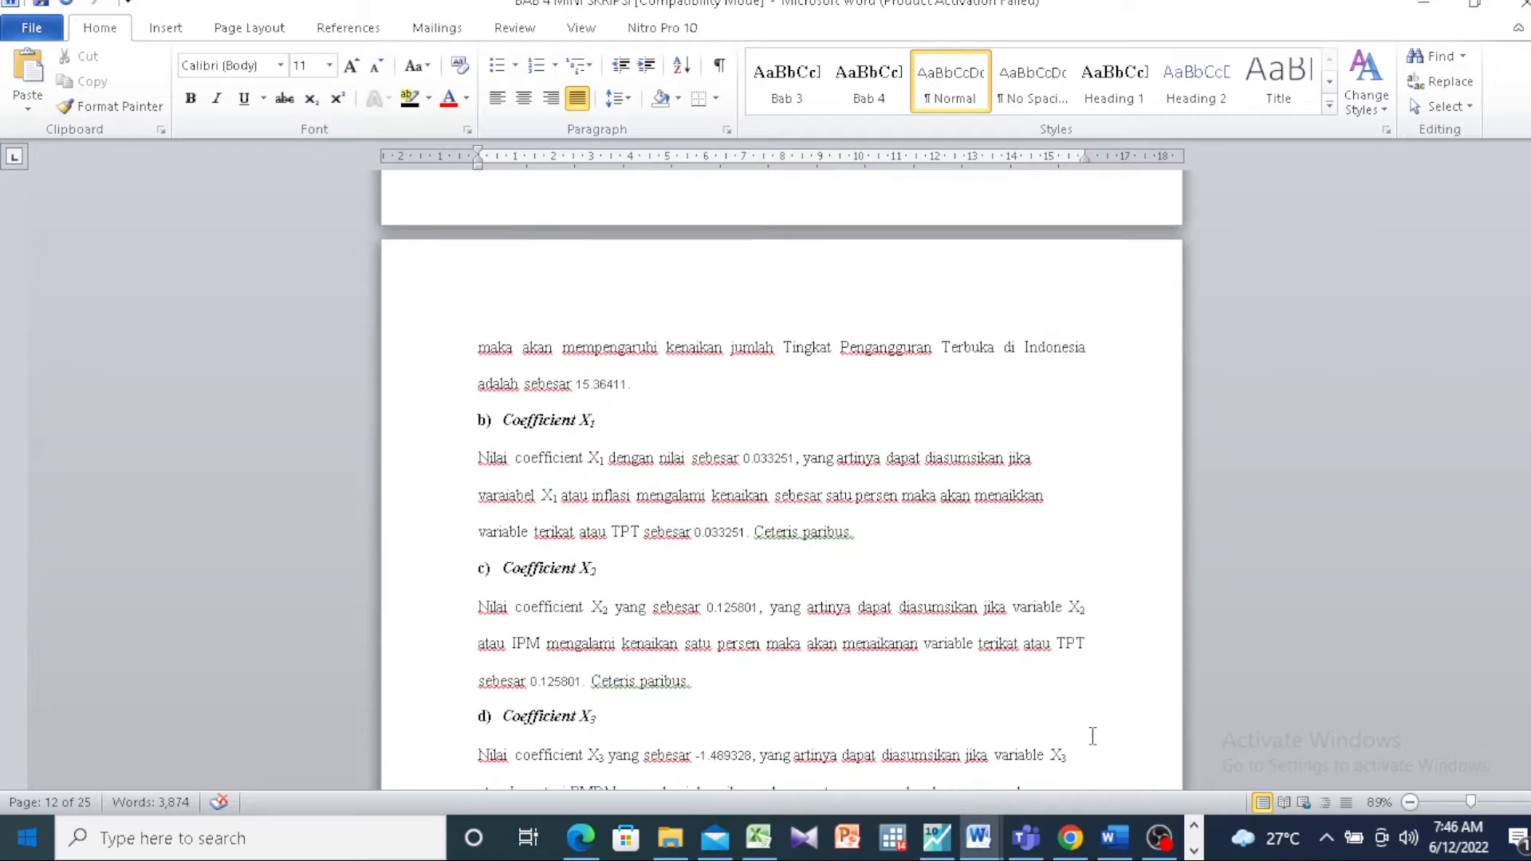
pyautogui.scroll(-3, 1092, 737)
pyautogui.scroll(-12, 1092, 737)
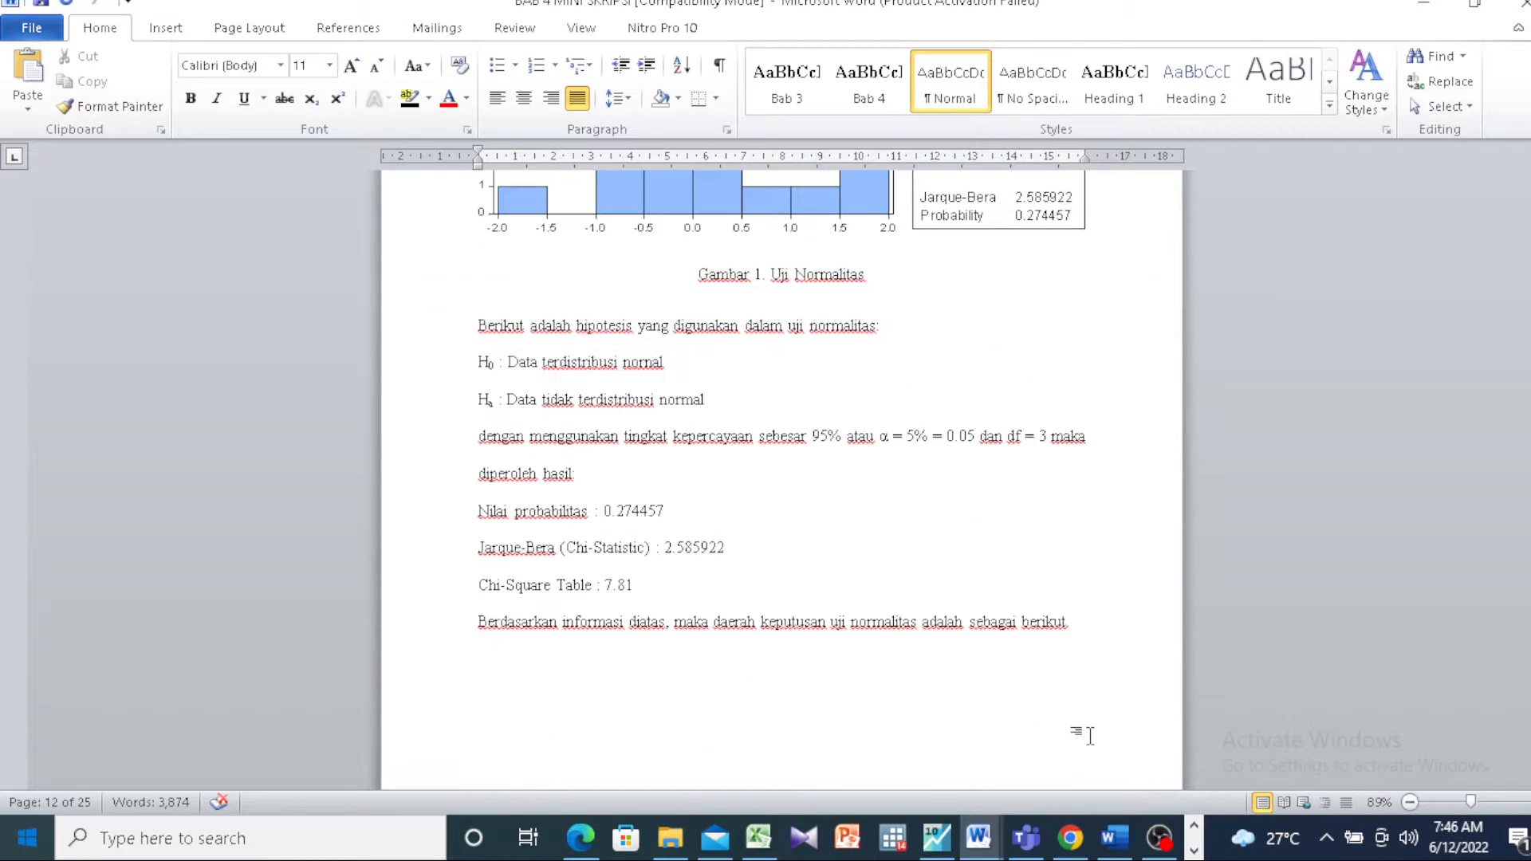
pyautogui.keyDown('ctrl'); pyautogui.scroll(-1, 988, 442); pyautogui.keyUp('ctrl')
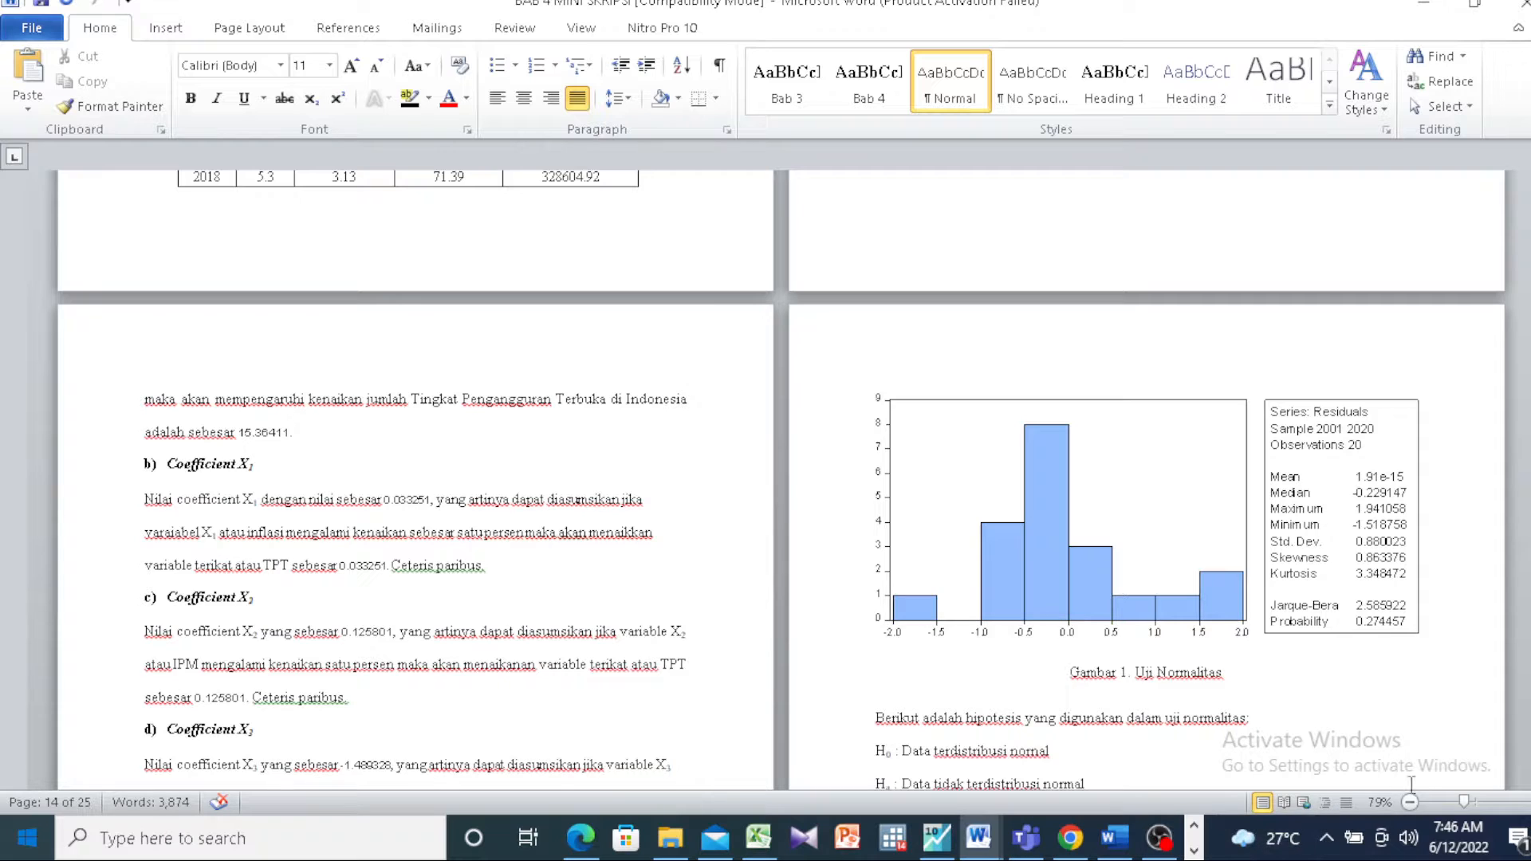
pyautogui.click(1479, 800)
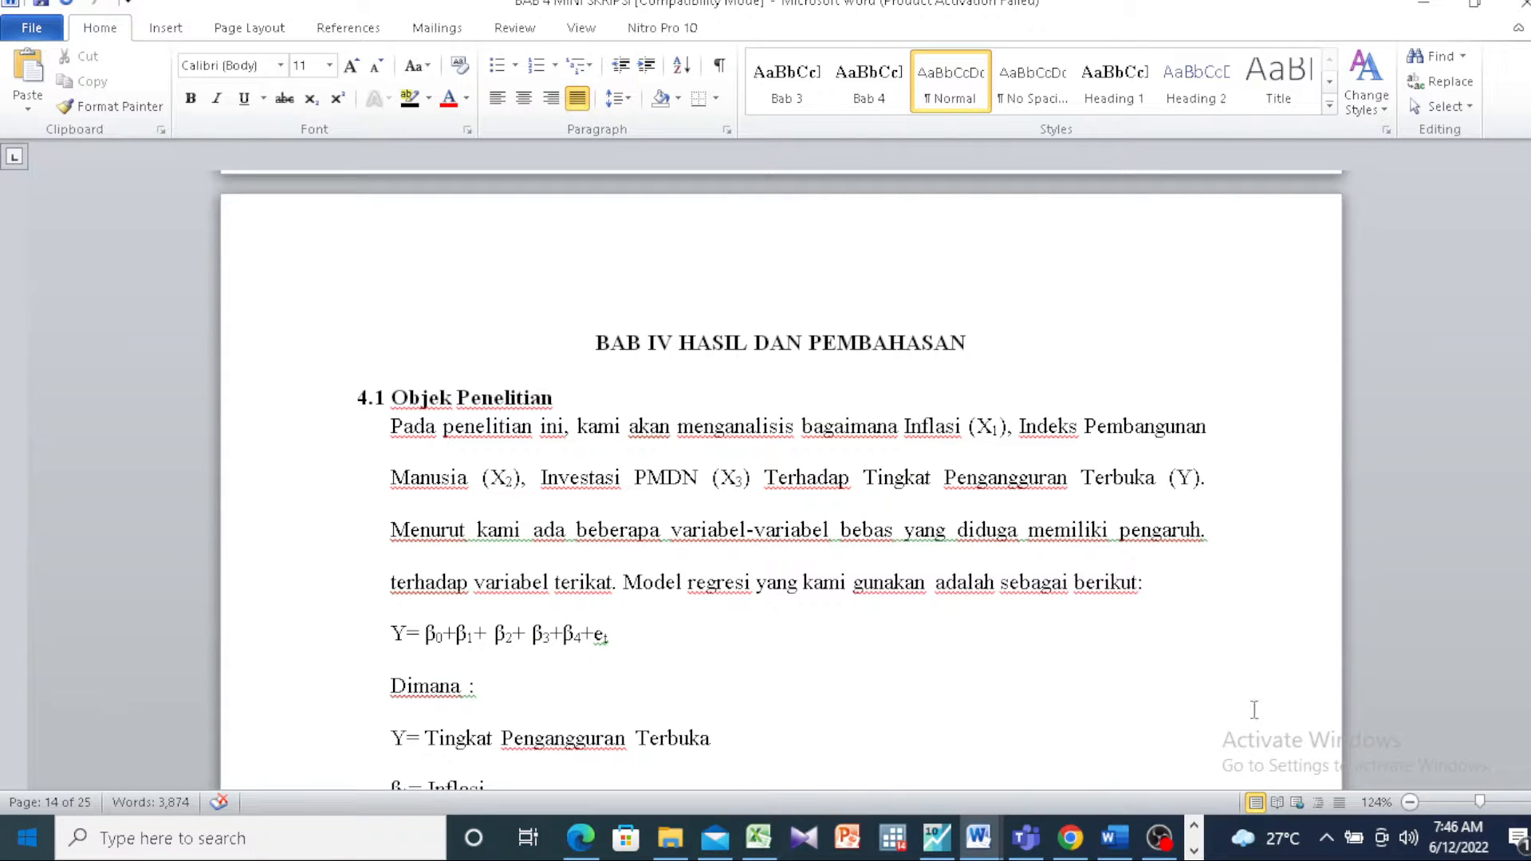
pyautogui.scroll(-3, 1233, 701)
pyautogui.scroll(-15, 1234, 698)
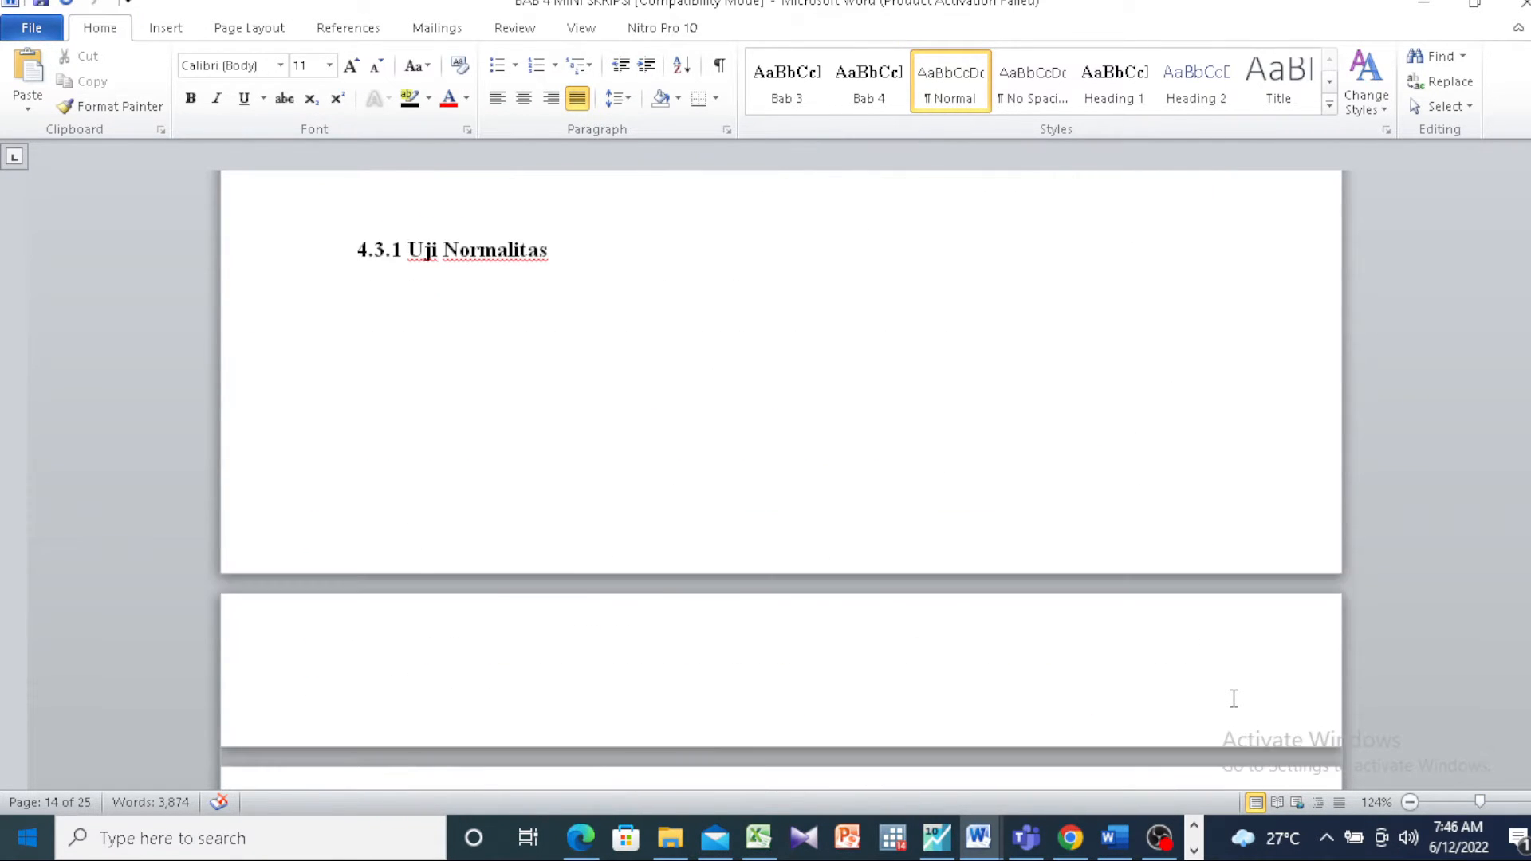
pyautogui.scroll(-10, 1234, 698)
pyautogui.scroll(5, 1233, 698)
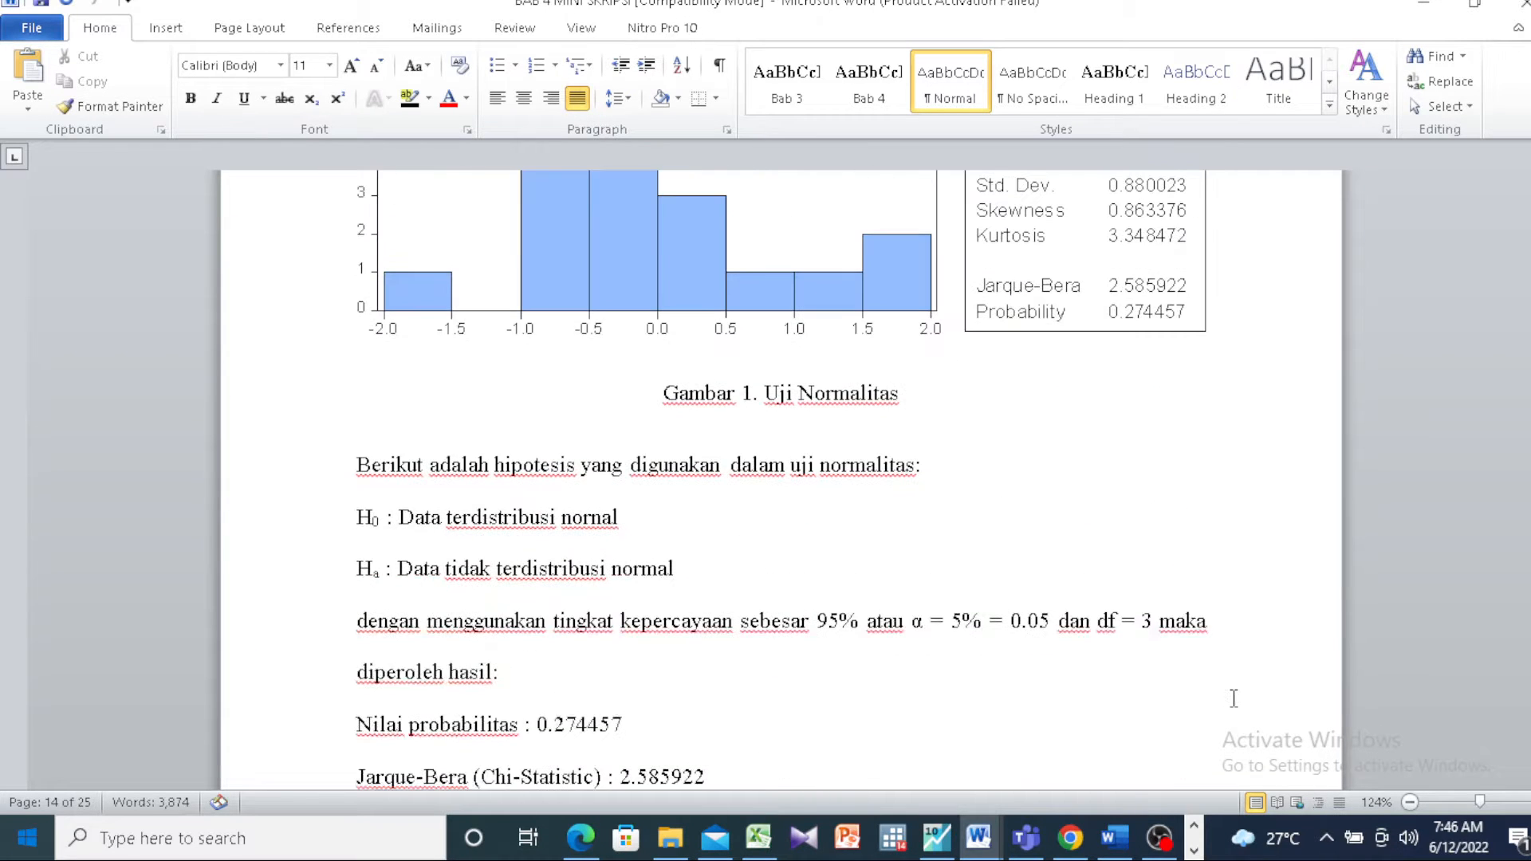
# Step: Review the normality hypotheses, significance level, probability, Jarque-Bera and Chi-Square table values below the histogram at a reduced zoom
pyautogui.scroll(-1, 1234, 698)
pyautogui.scroll(-2, 1233, 699)
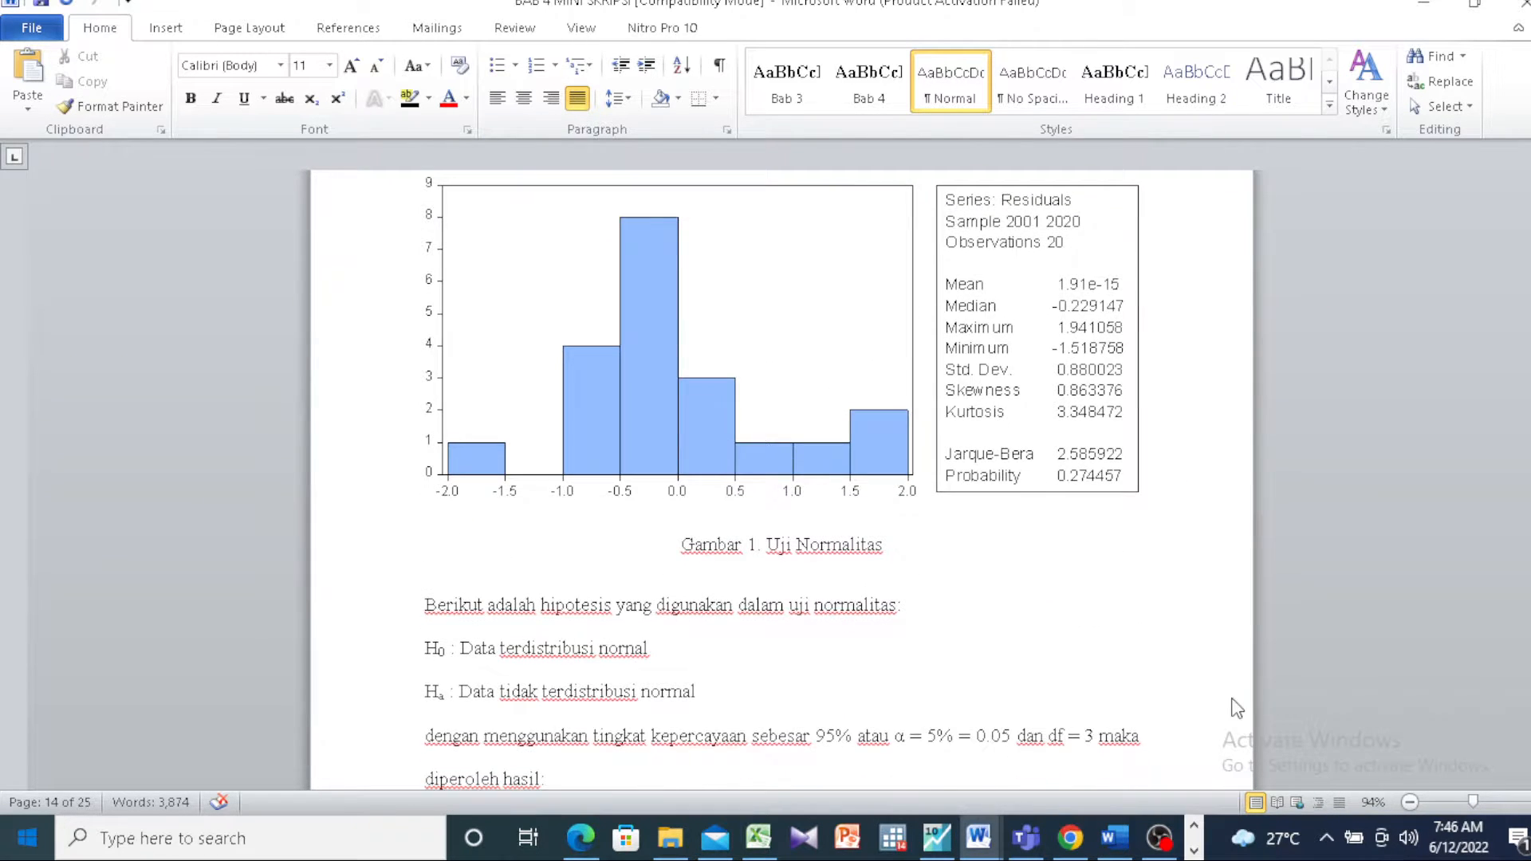
pyautogui.scroll(-1, 1234, 698)
pyautogui.scroll(-1, 1233, 700)
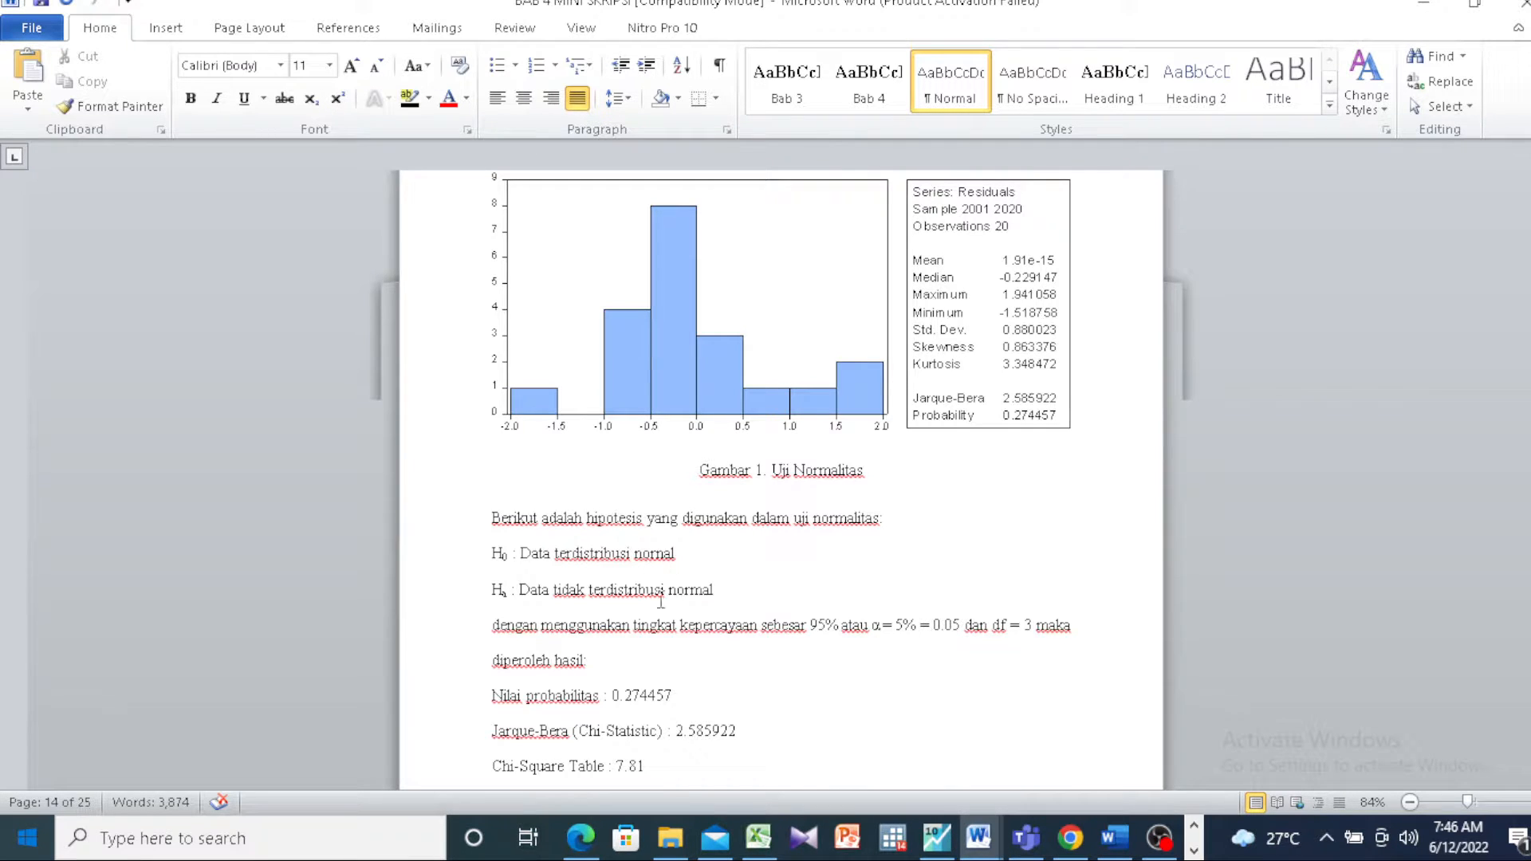
pyautogui.click(630, 614)
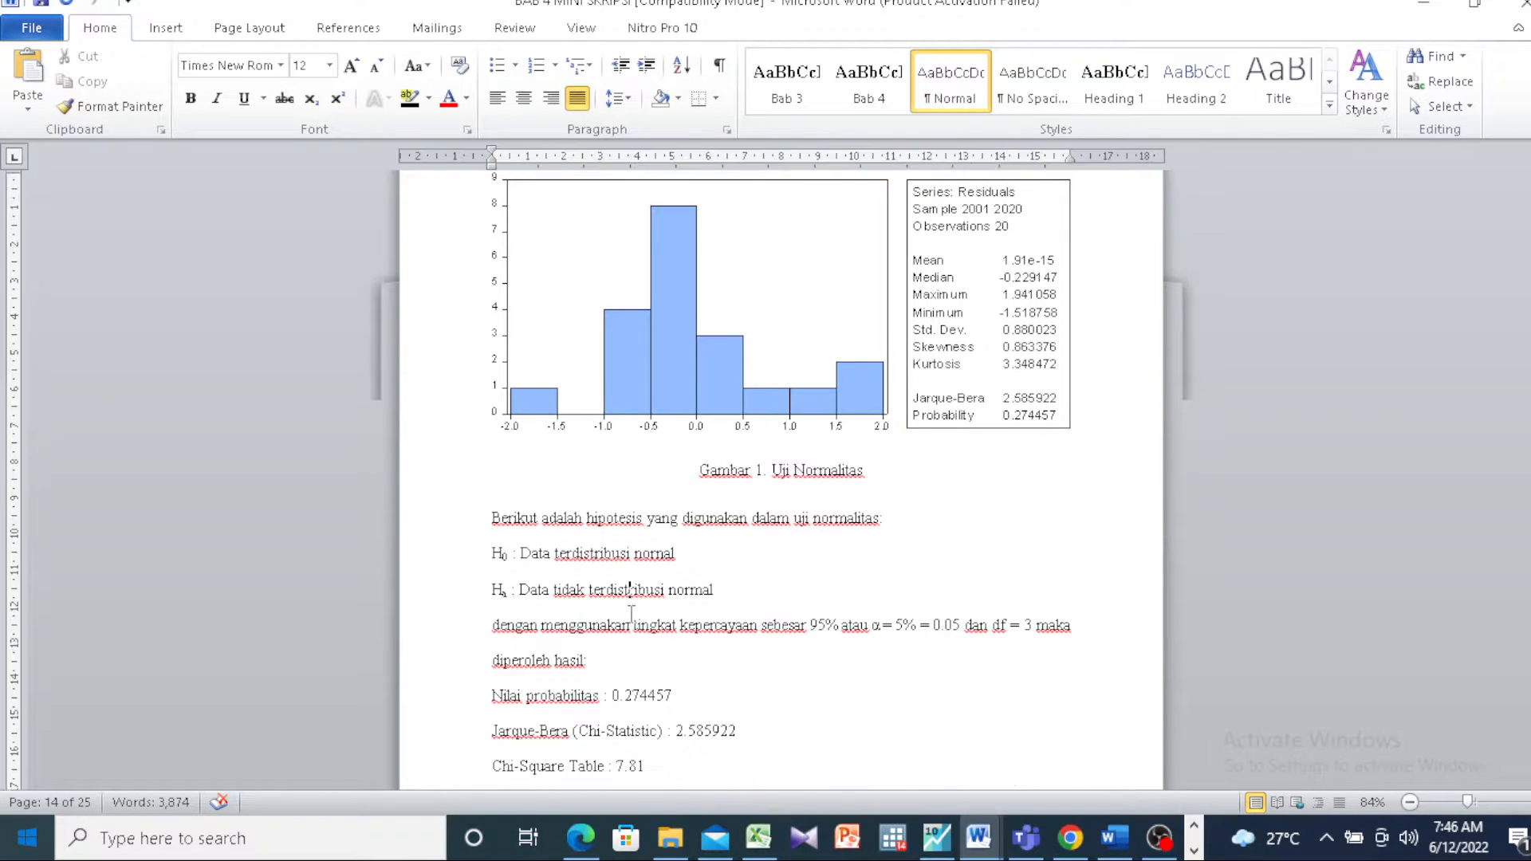
pyautogui.scroll(-1, 631, 614)
pyautogui.scroll(-1, 630, 615)
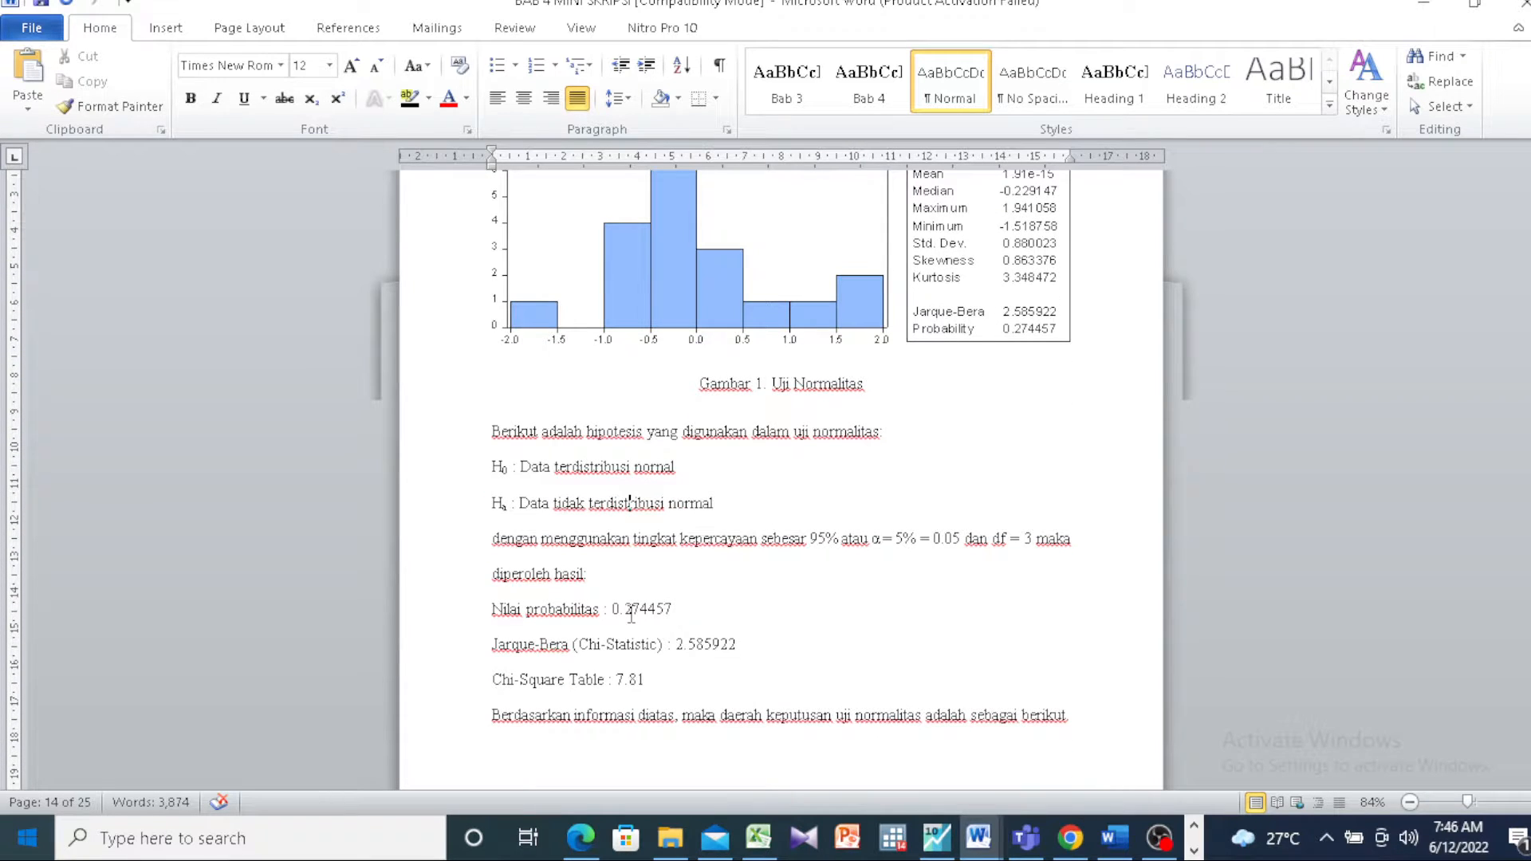